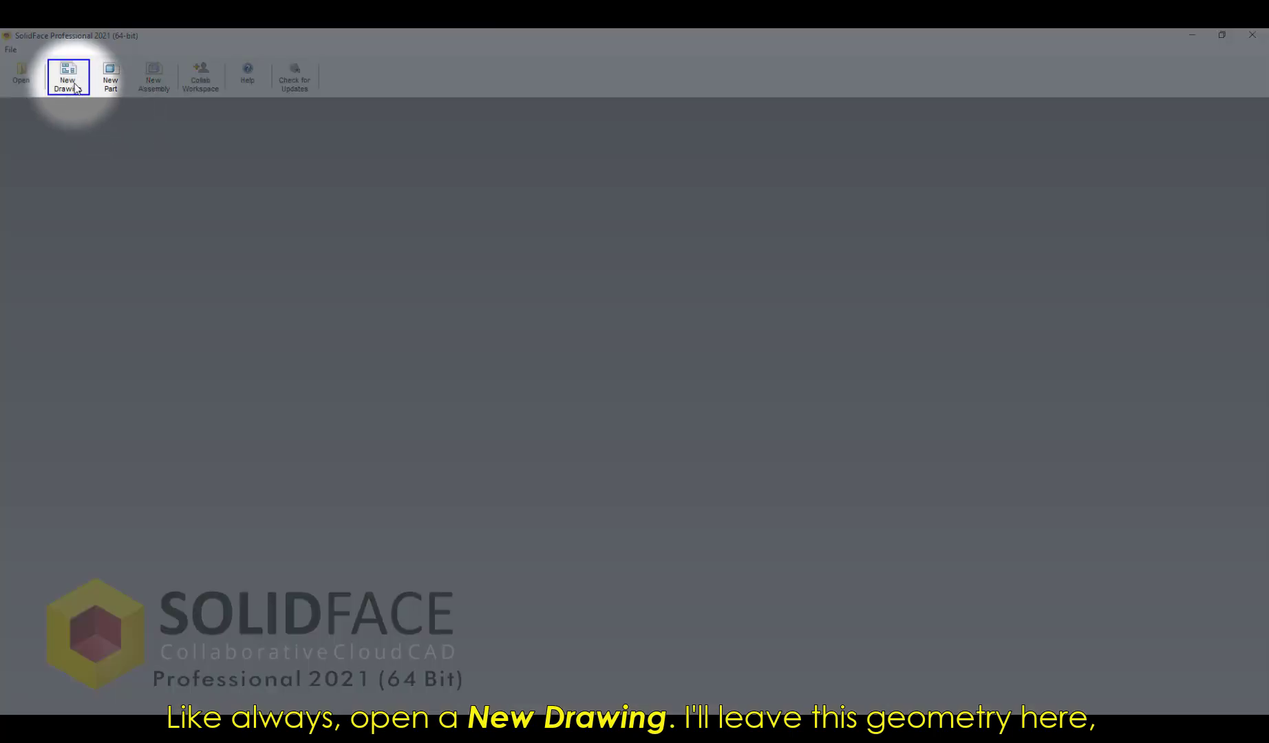
In a new drawing, draw a radius-90 circle at the origin and dimension it ø180
left_click(67, 76)
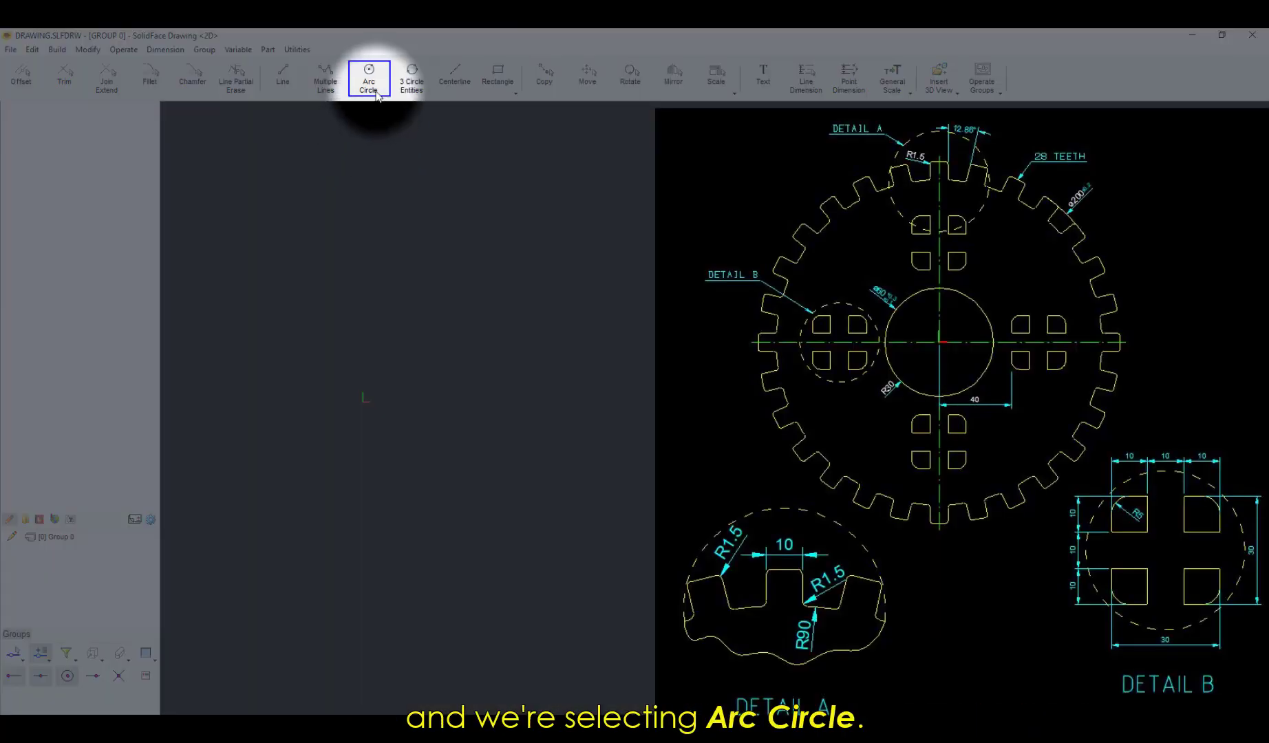
left_click(369, 74)
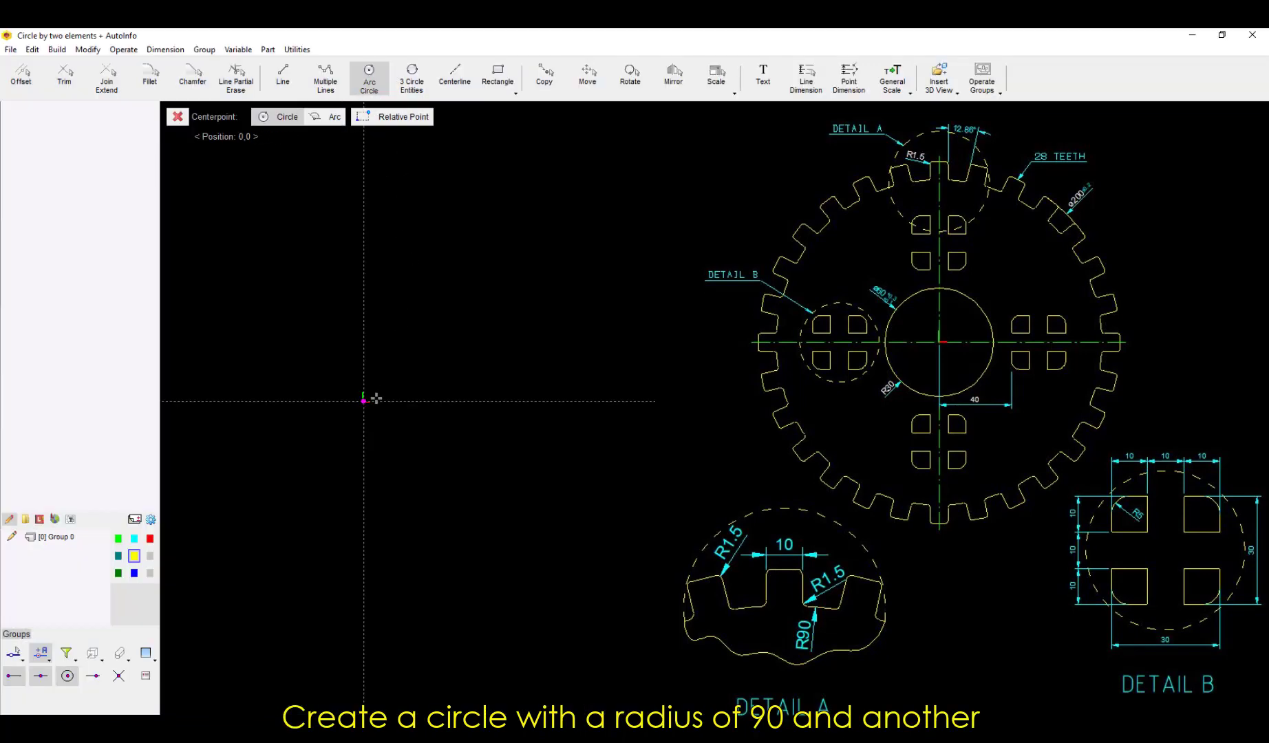
left_click(364, 400)
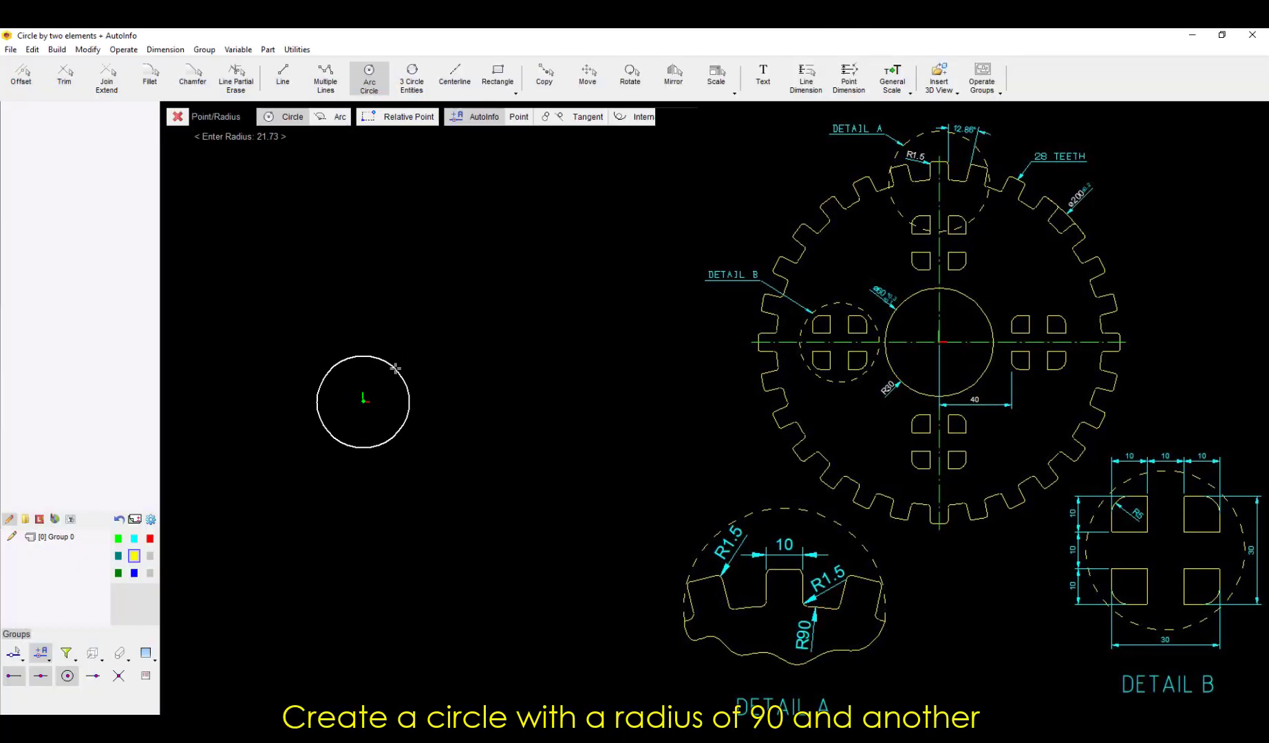
type("90")
key("Return")
left_click(425, 278)
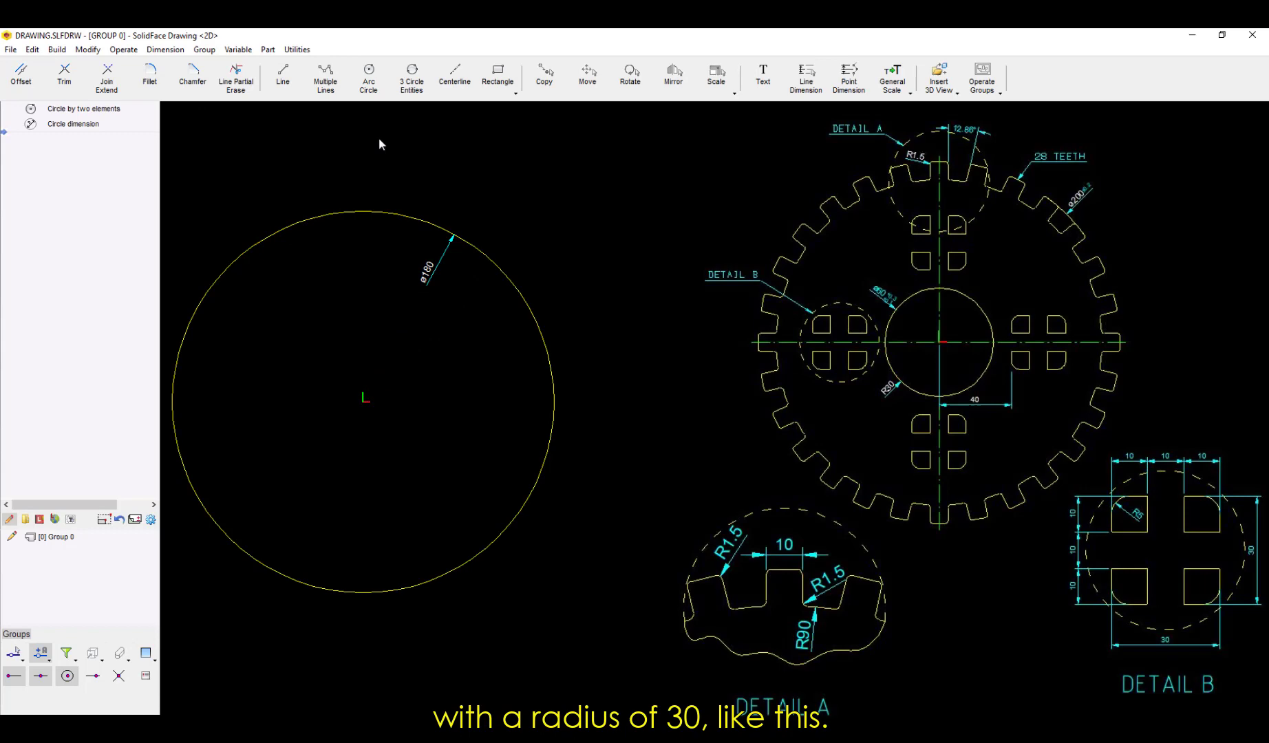
Add a concentric radius-30 circle, dimensioned as R30 with the radius value shown
left_click(361, 96)
left_click(363, 399)
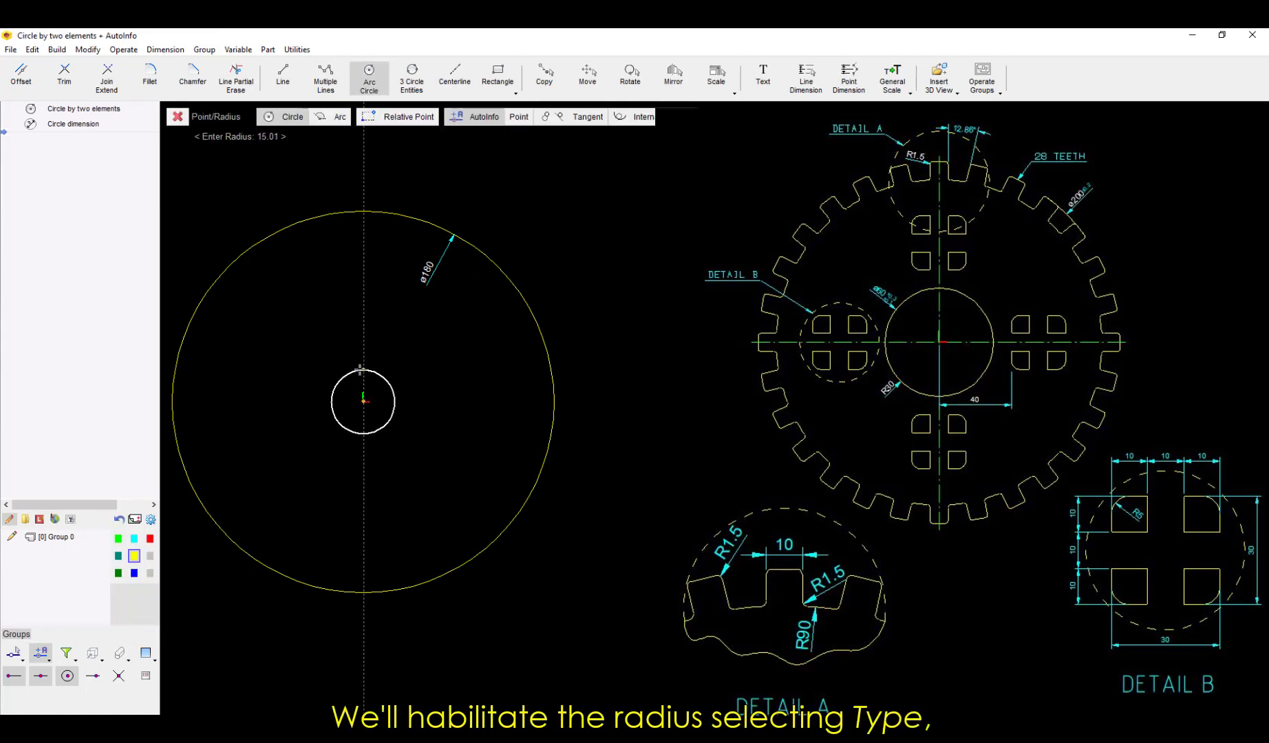
type("30")
key("Return")
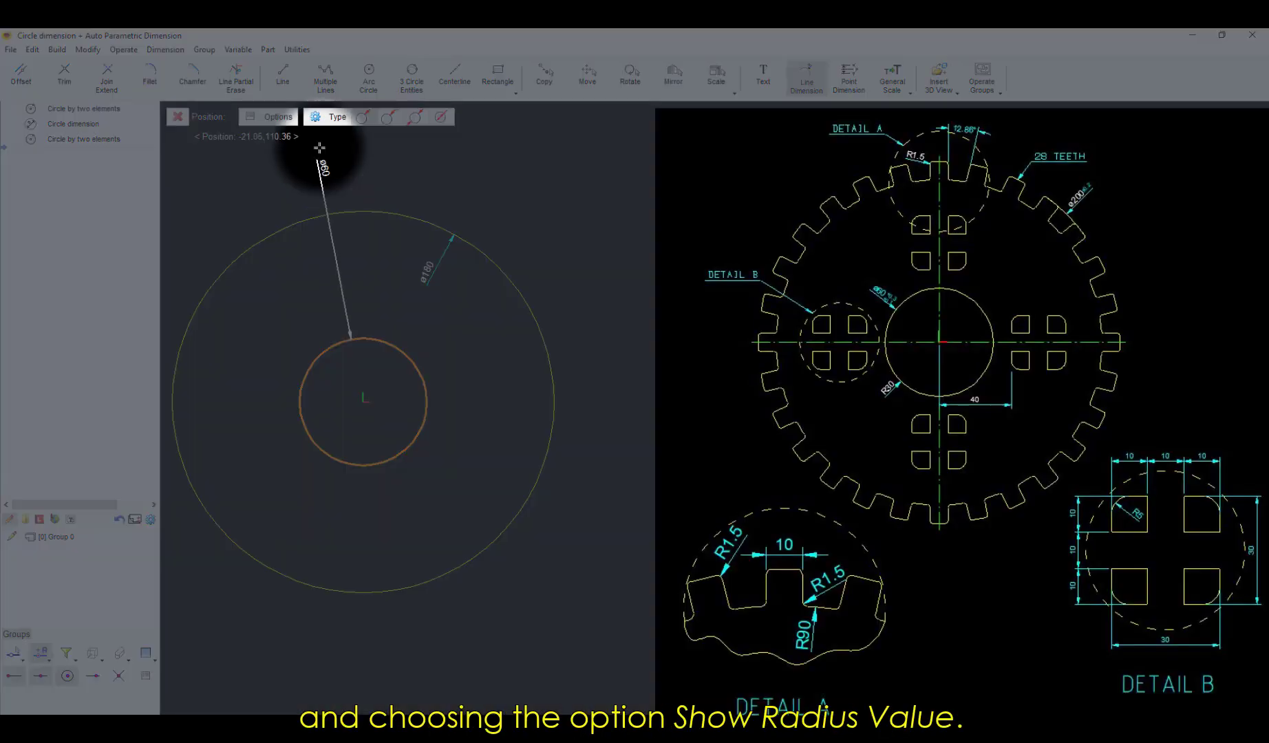
left_click(329, 116)
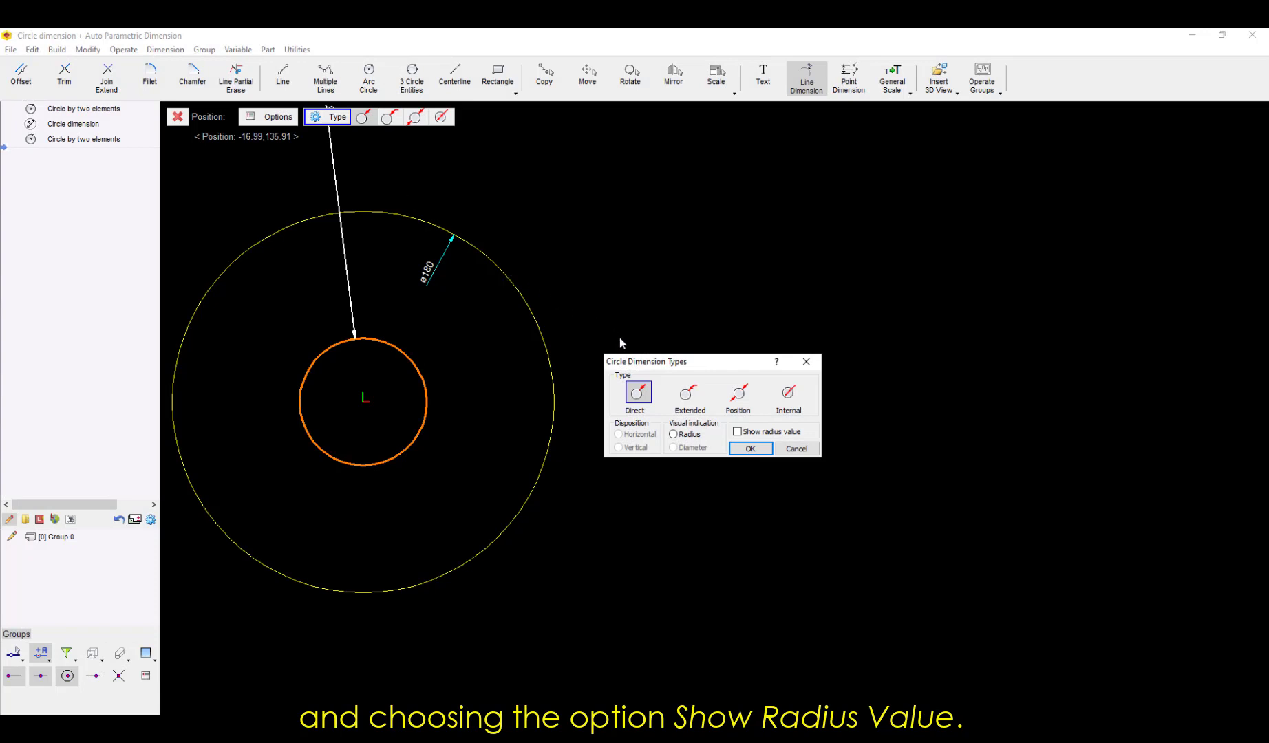
left_click(751, 449)
left_click(305, 456)
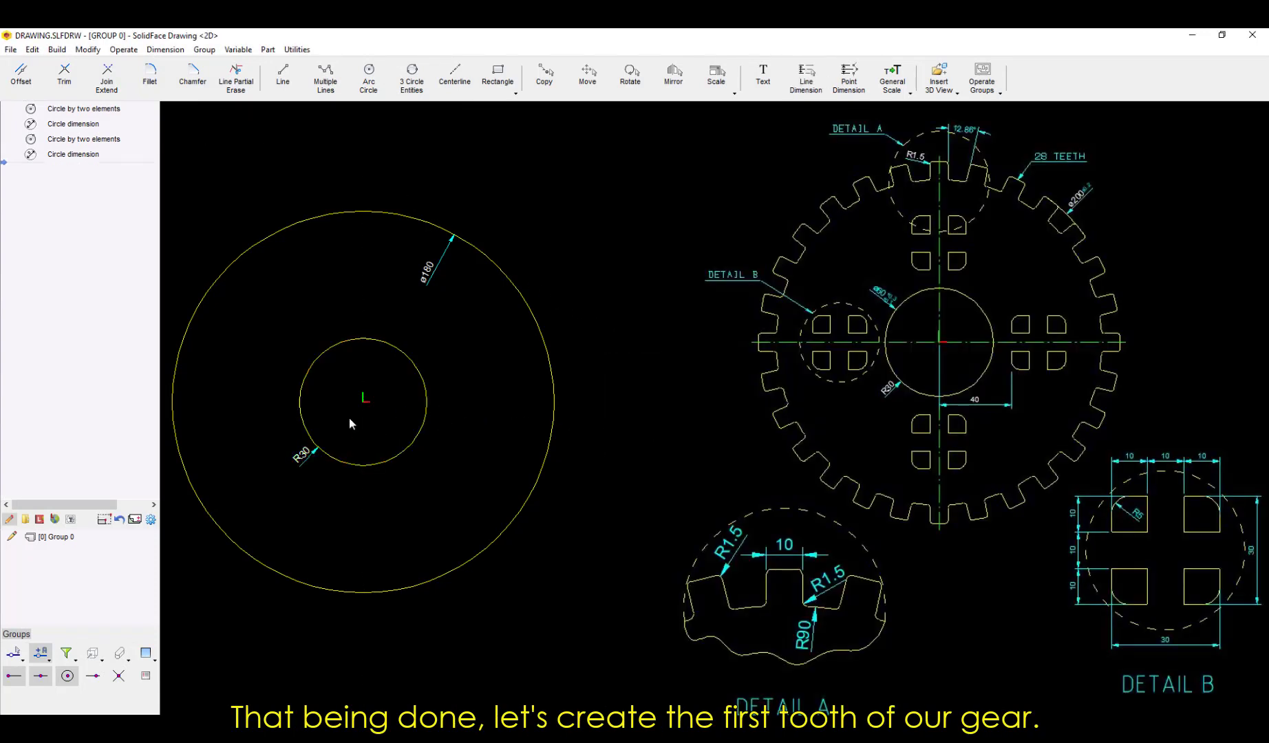
From the circle's top point, draw a connected profile: 10 up, 5 across, then down past the circle
middle_click_drag(352, 403, 366, 405)
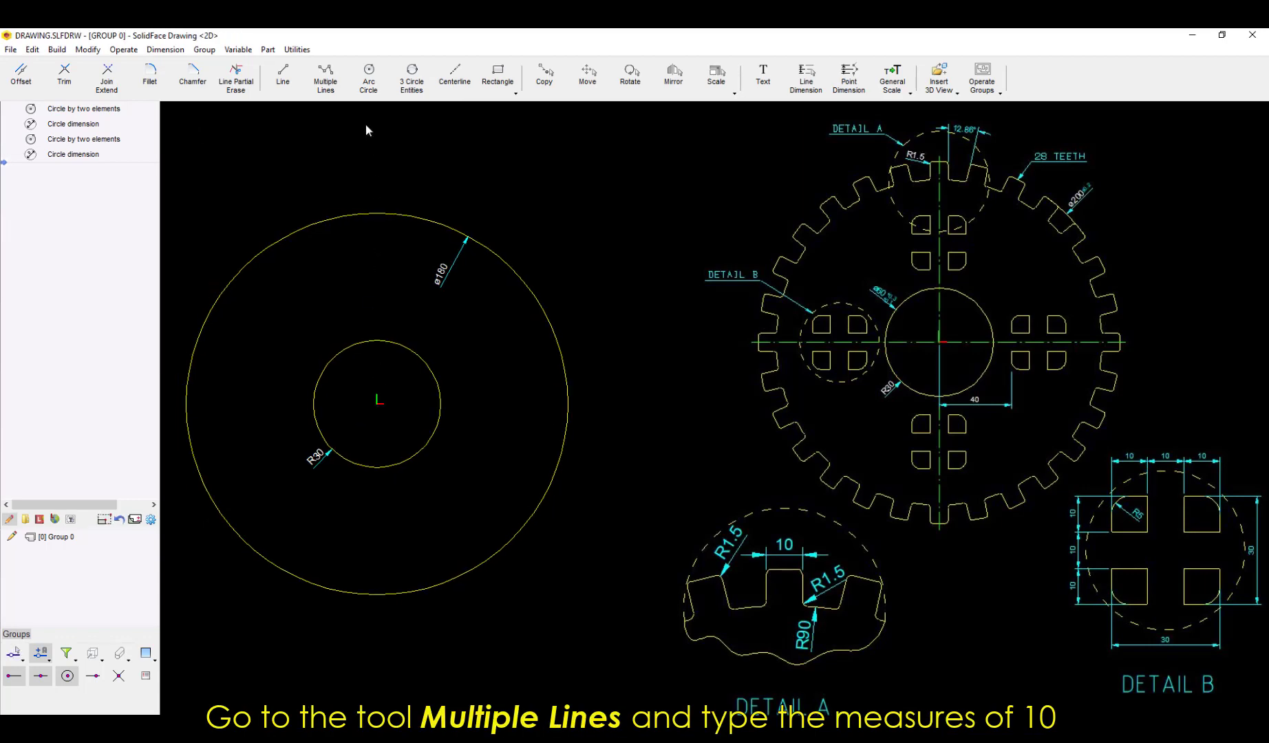
scroll(377, 207, "up", 3)
left_click(325, 79)
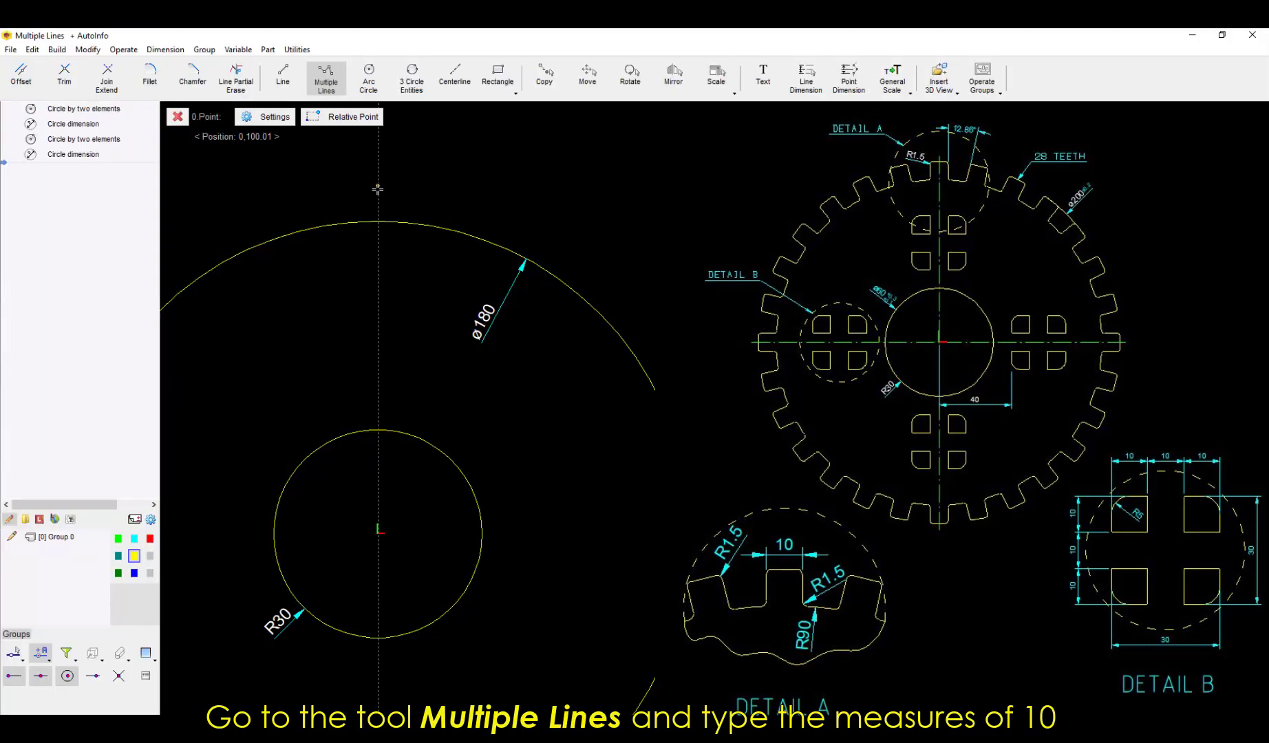
scroll(412, 227, "up", 2)
right_click(396, 217)
left_click(426, 342)
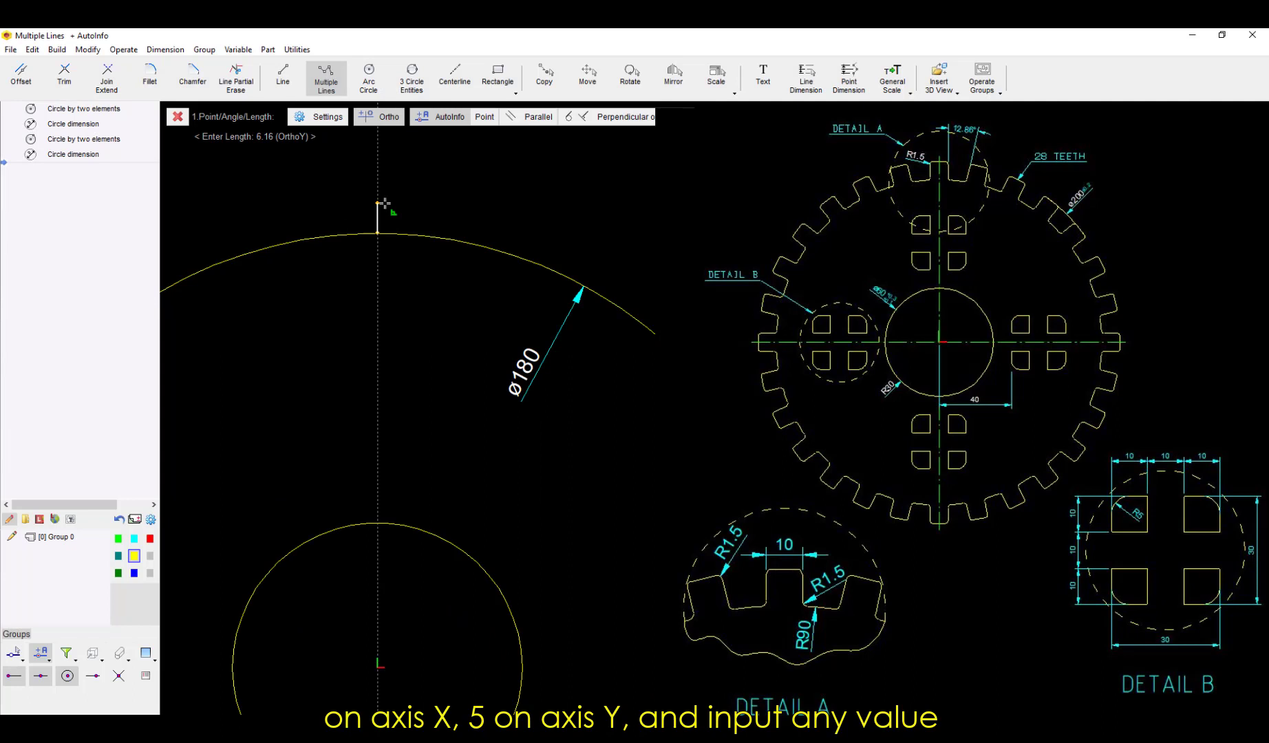
type("10")
key("Return")
type("5")
key("Return")
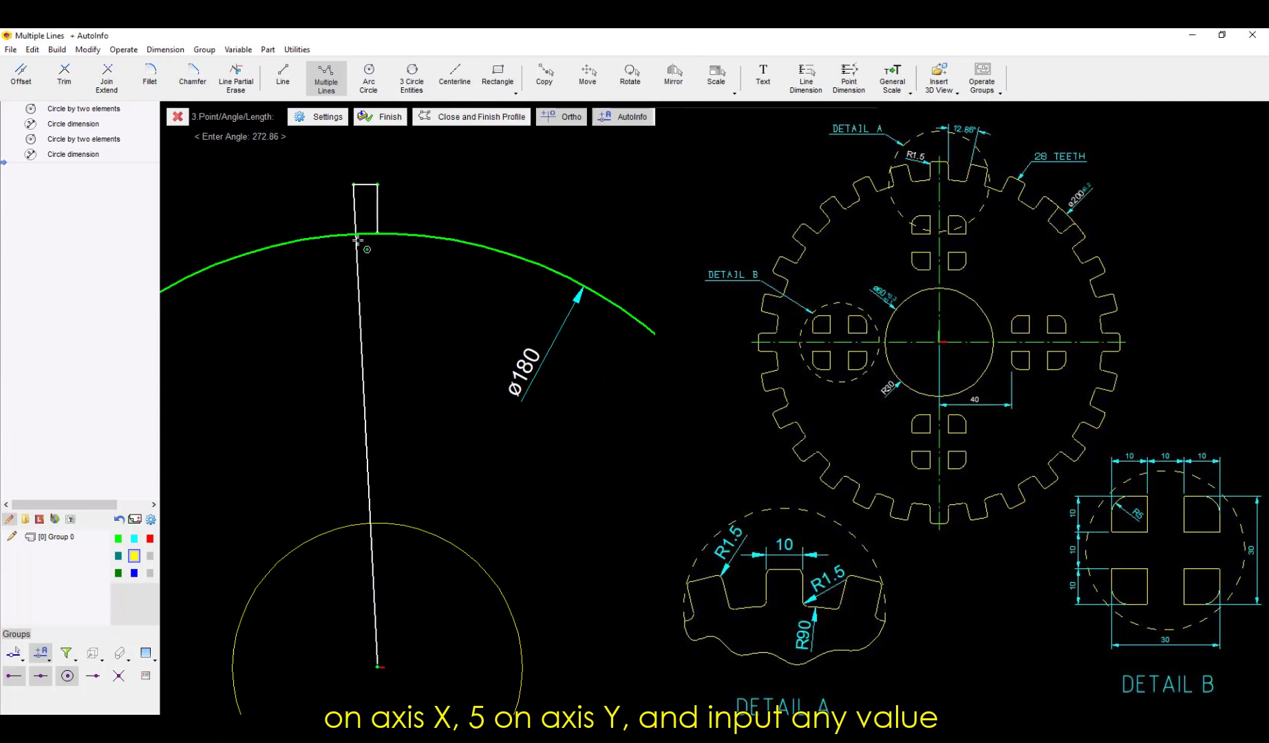
left_click(355, 254)
key("Return")
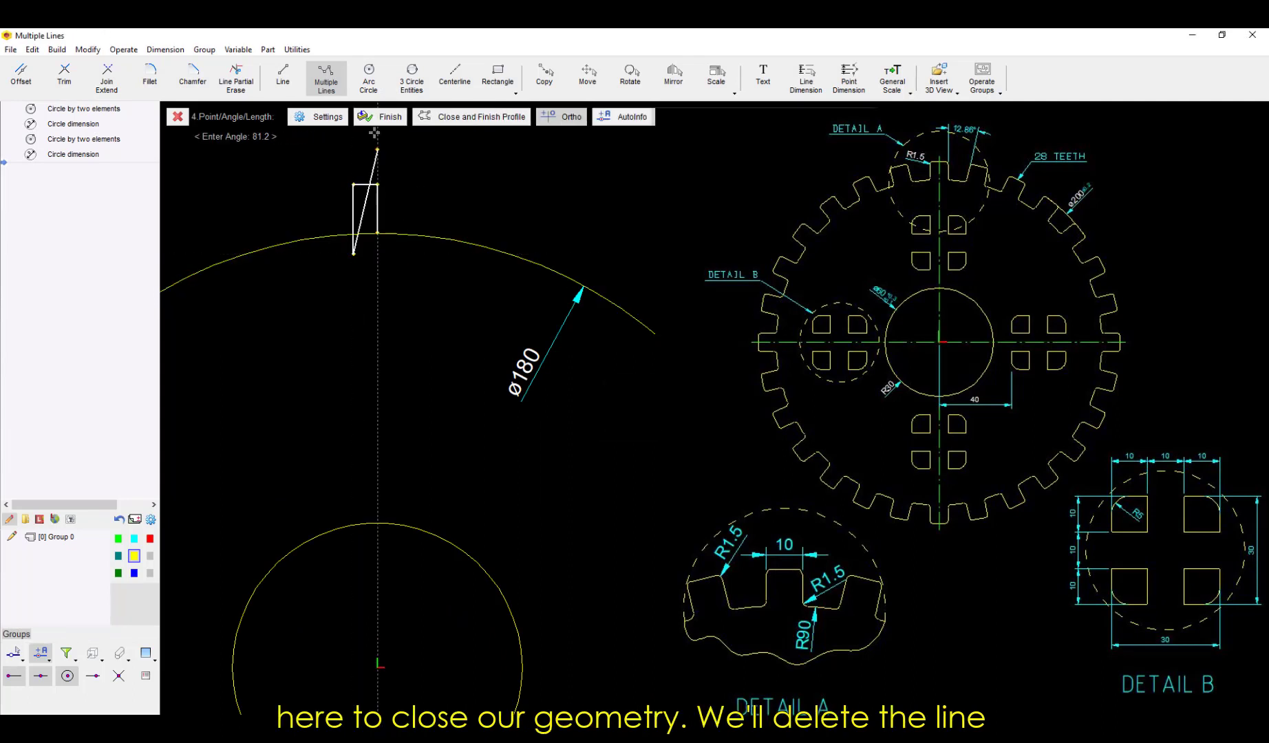
Skip the automatic dimension and trim the tab's edge overhanging below the circle
key("Escape")
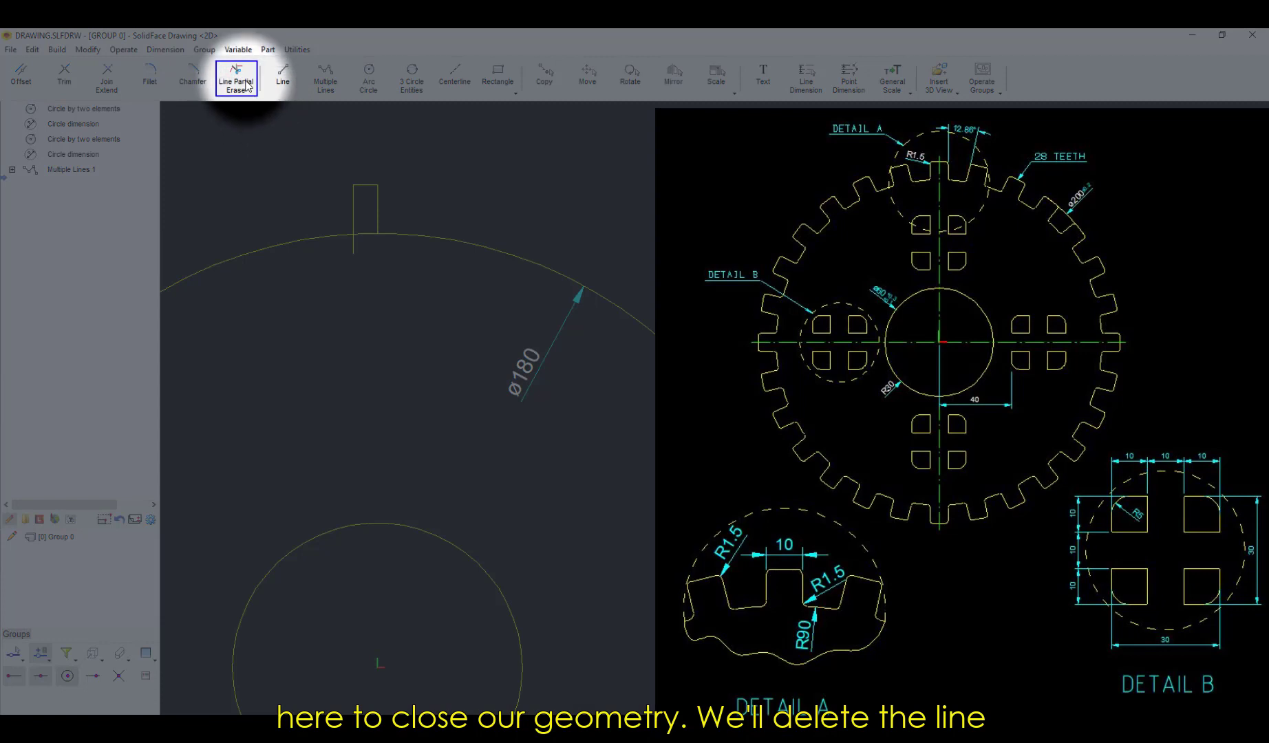
left_click(246, 86)
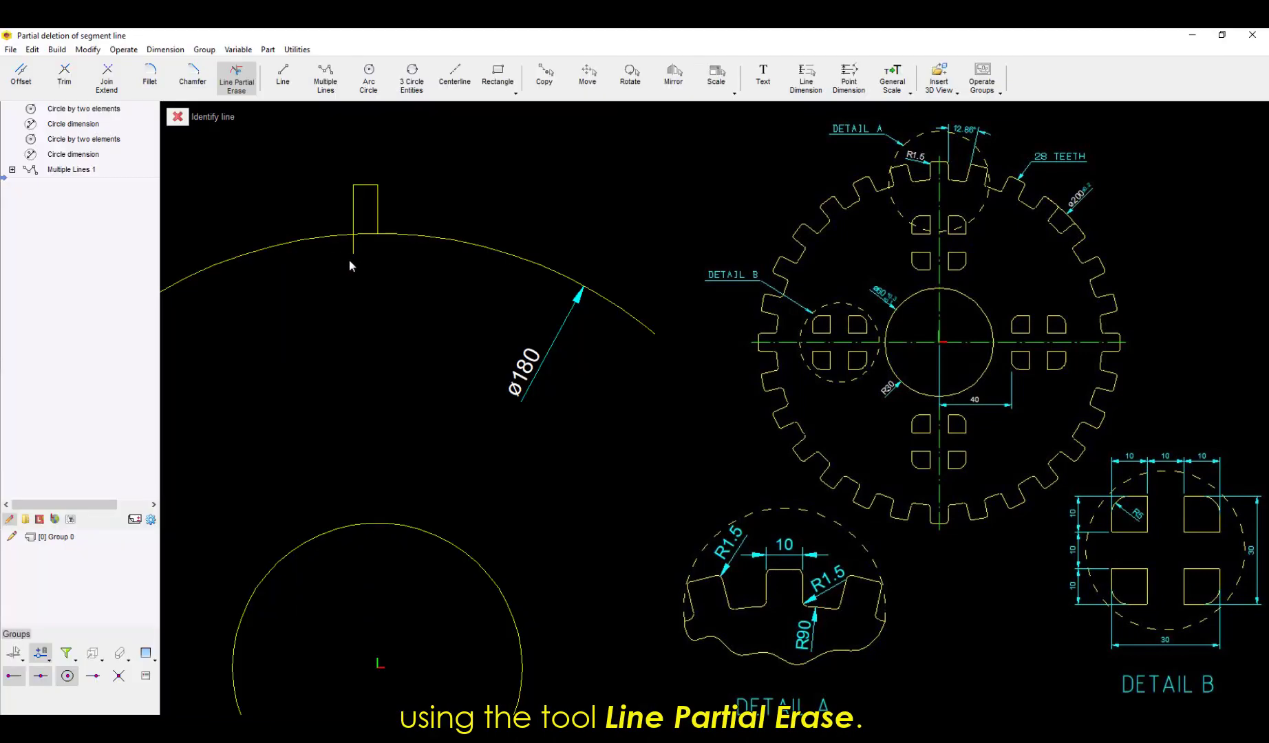
left_click(353, 247)
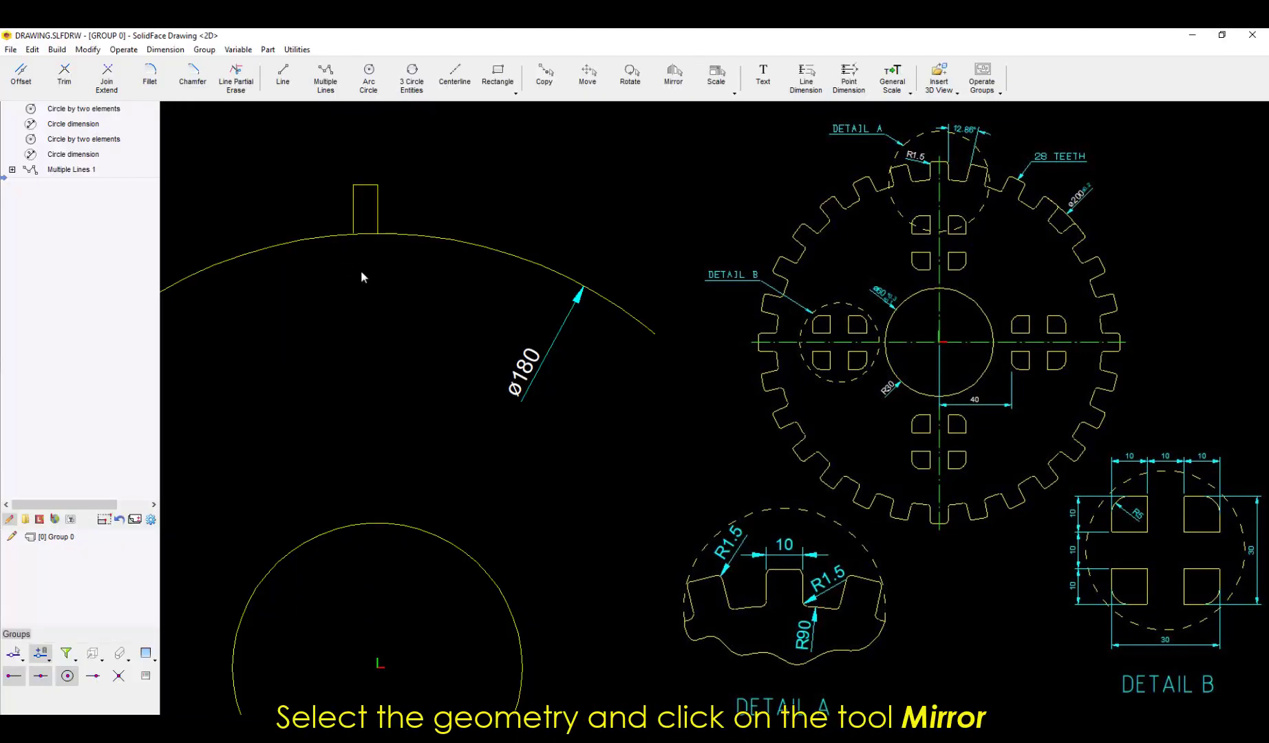
Mirror the tab about its right edge, keeping the original, to make a full-width tooth
left_click(393, 226)
left_click(379, 184)
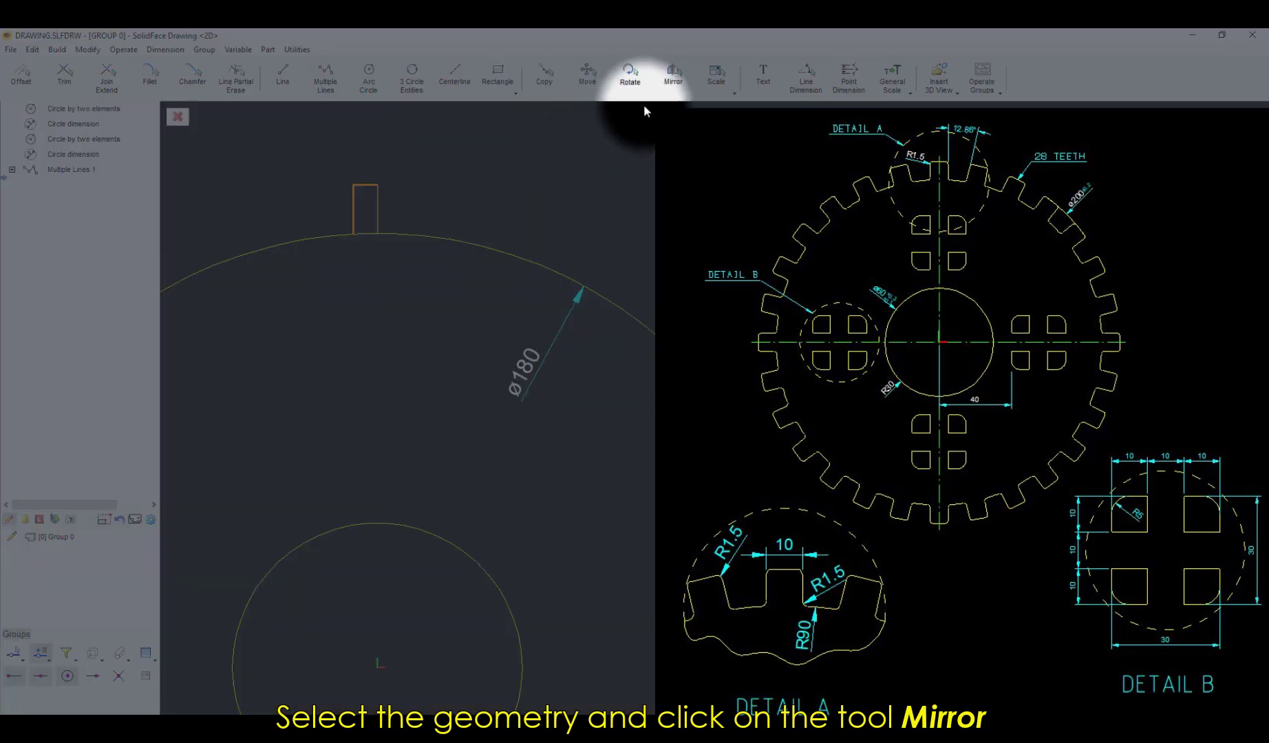
left_click(668, 77)
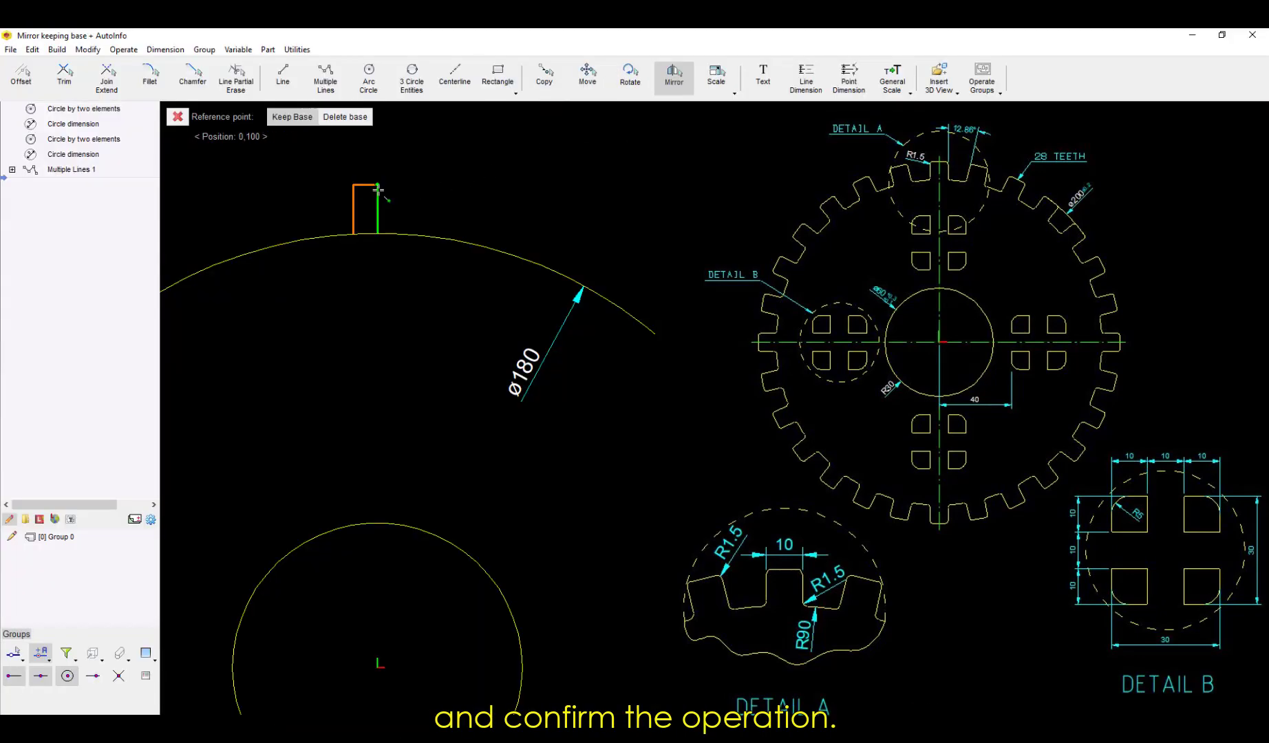
left_click(378, 186)
key("Return")
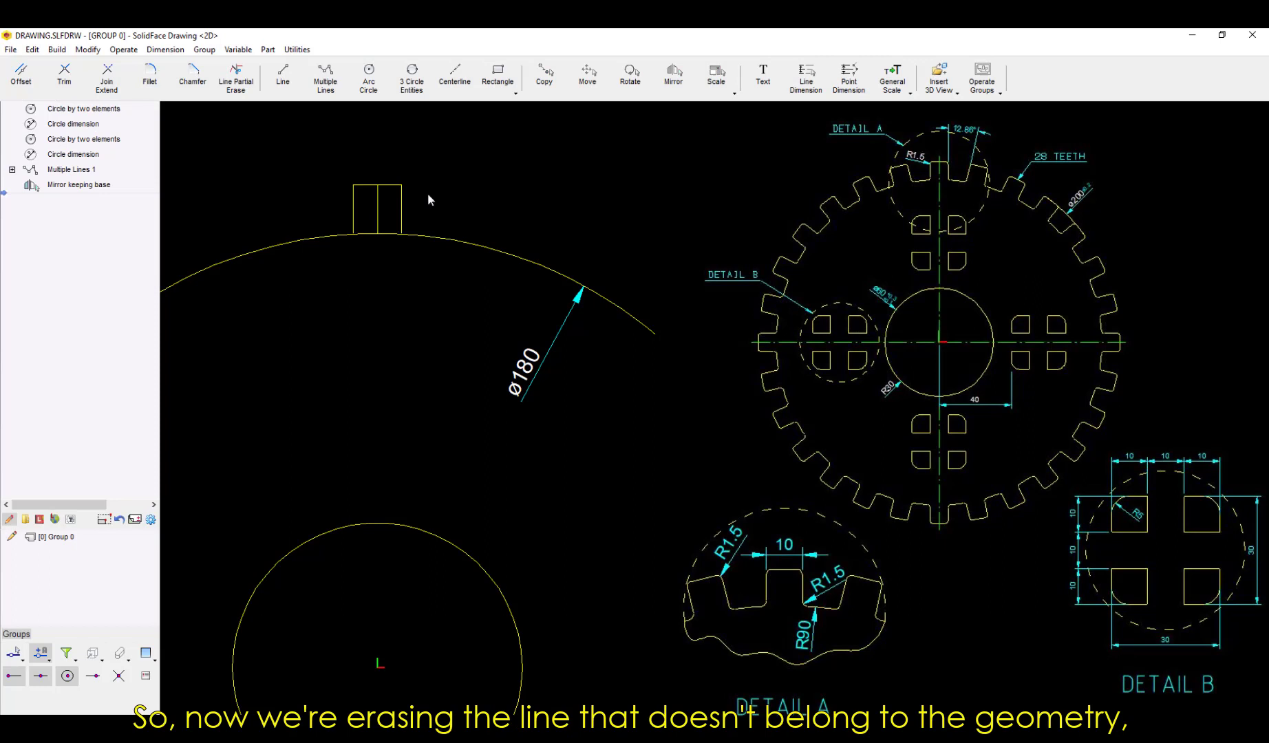
Tidy the tooth's top edge and round its corners with R1.5 fillets, dimensioned R1.5
left_click(384, 185)
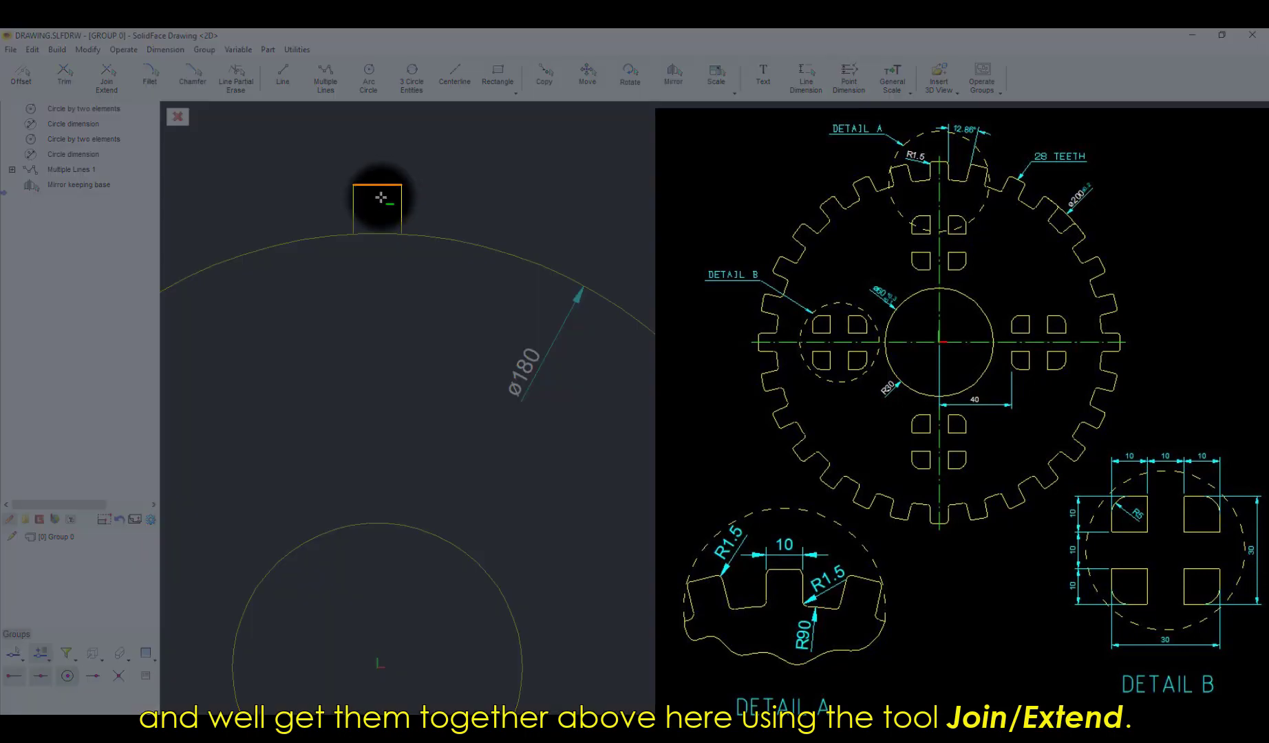
right_click(382, 197)
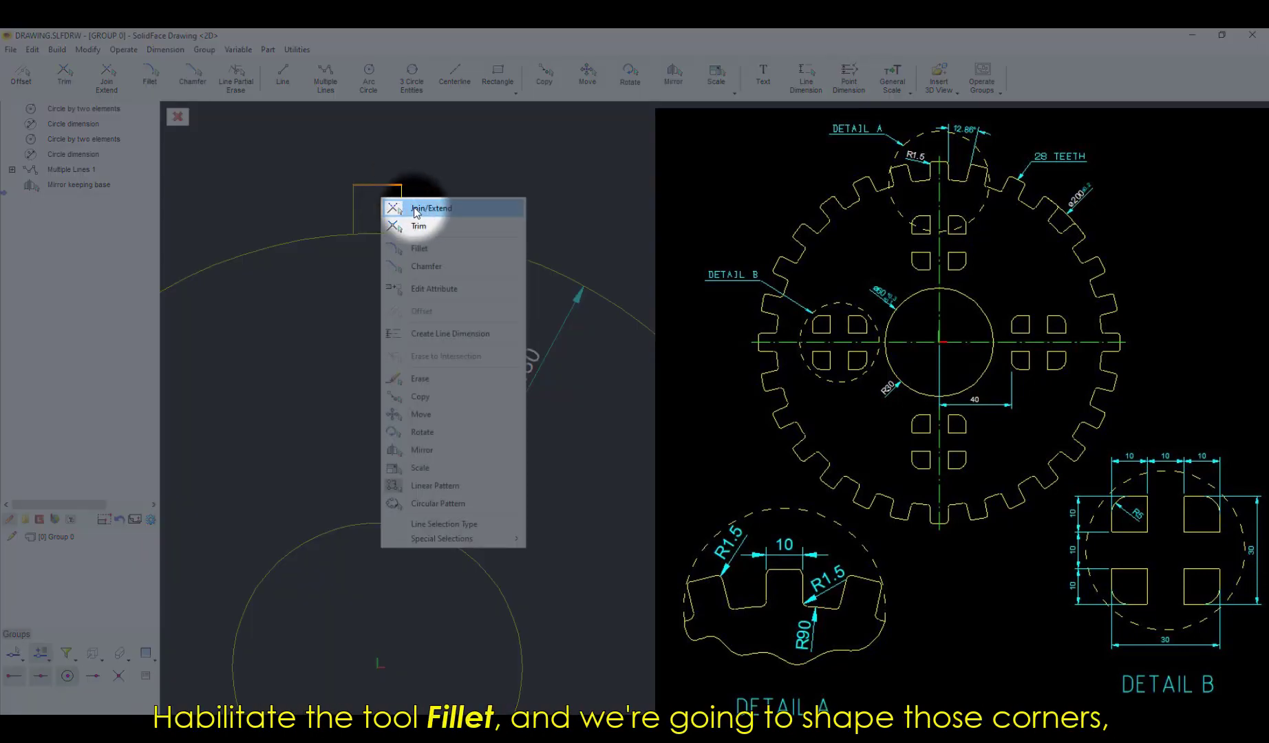
key("Escape")
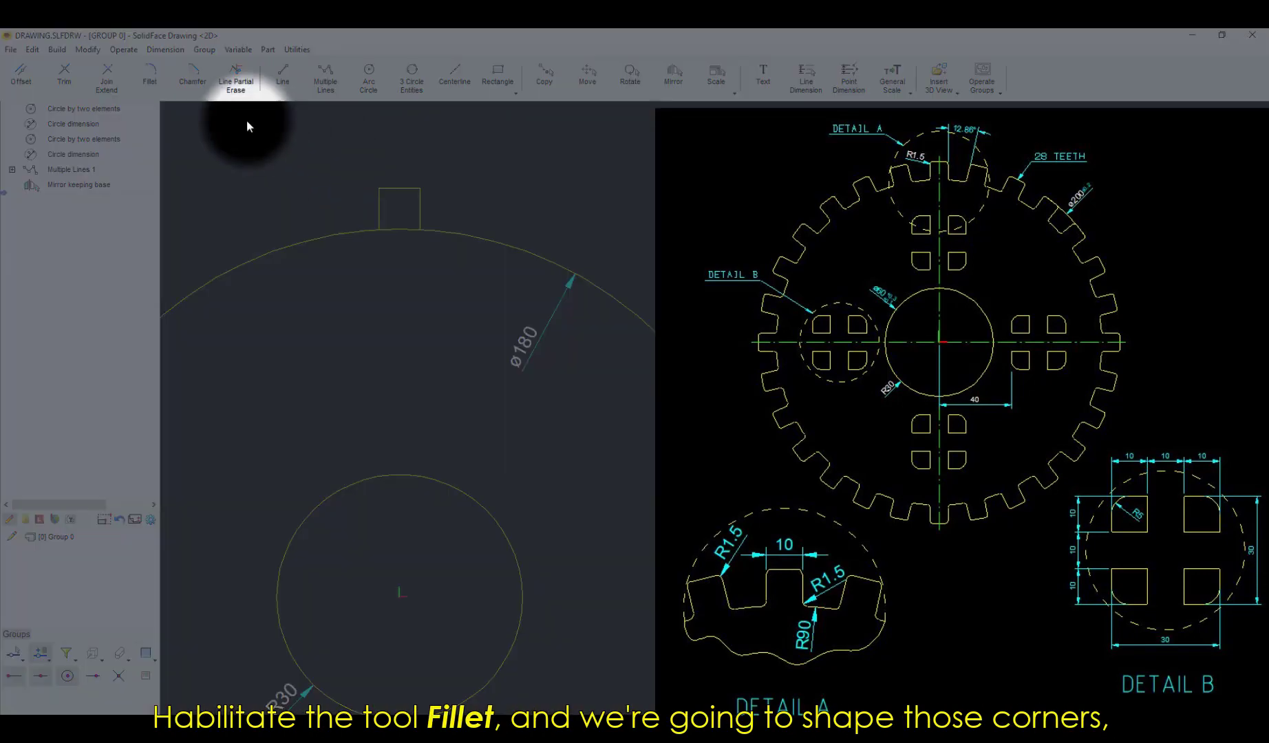
left_click(153, 75)
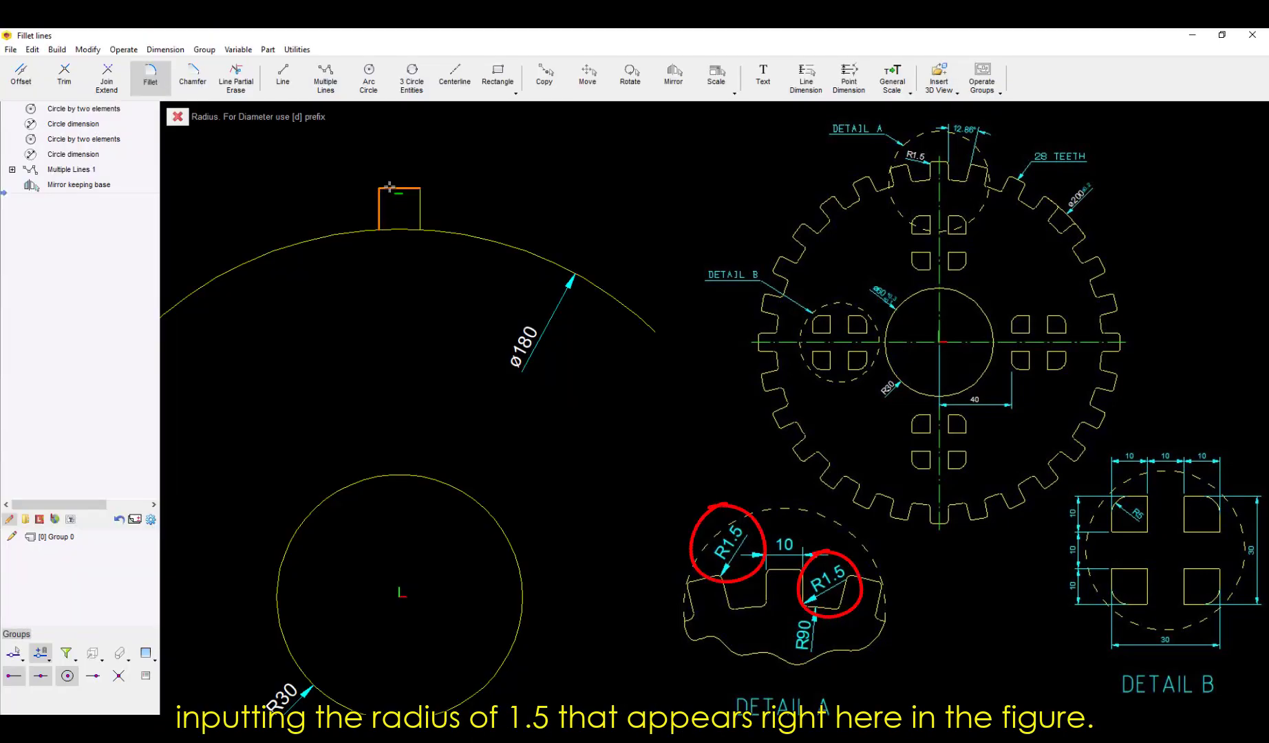
type("1.5")
key("Return")
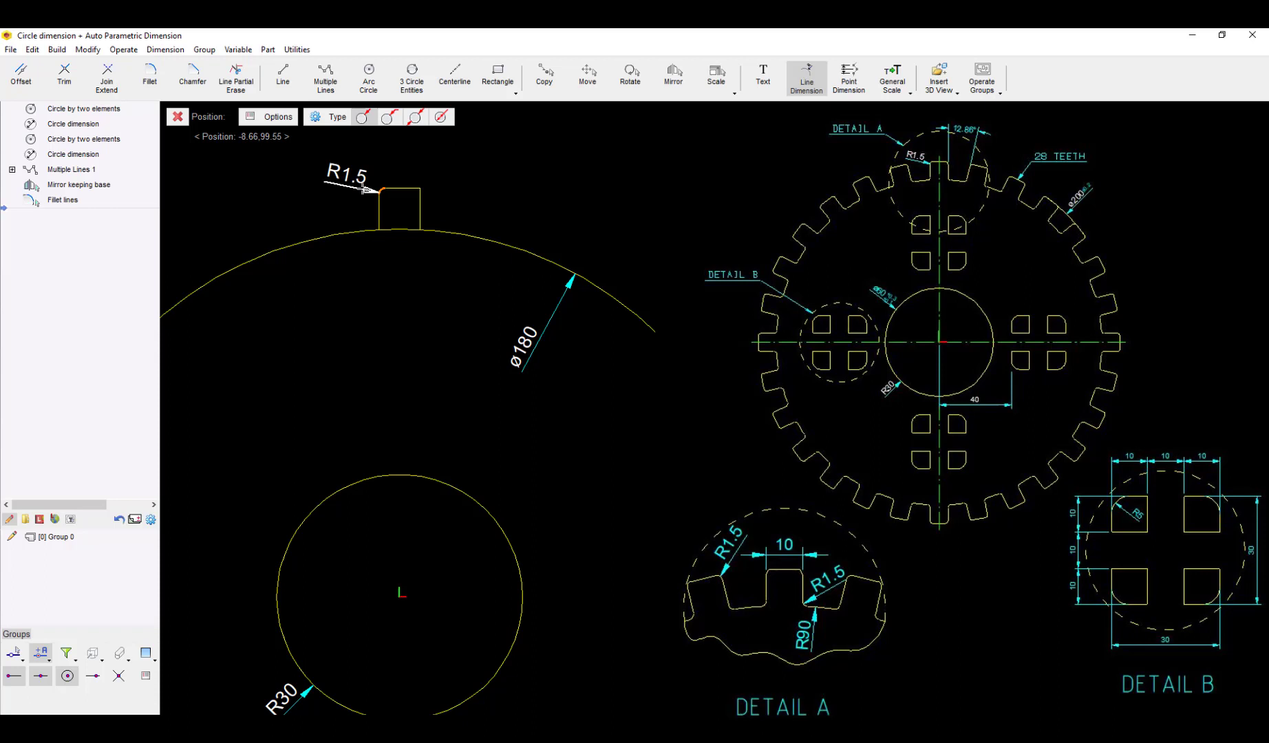
left_click(364, 189)
key("Return")
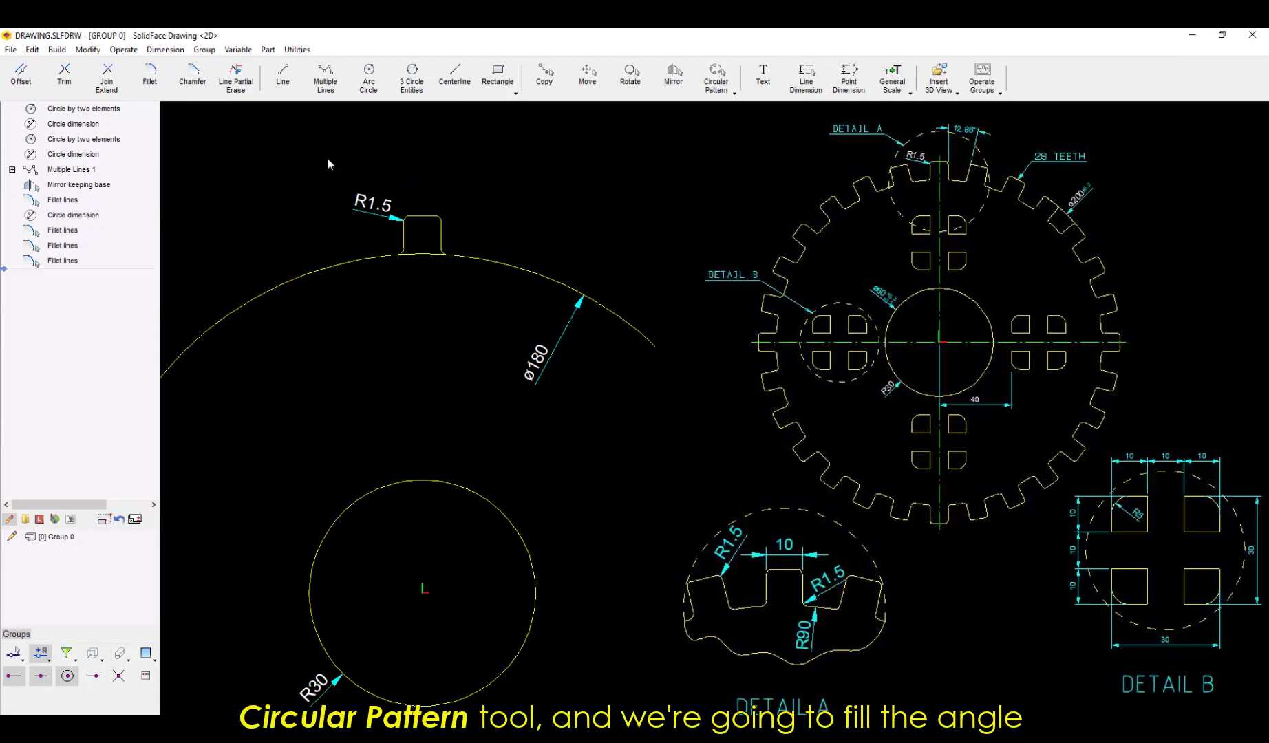
Circular-pattern the rounded tooth 28 times at 12.86° about the ø180 circle's centre
left_click_drag(327, 157, 492, 299)
left_click(716, 76)
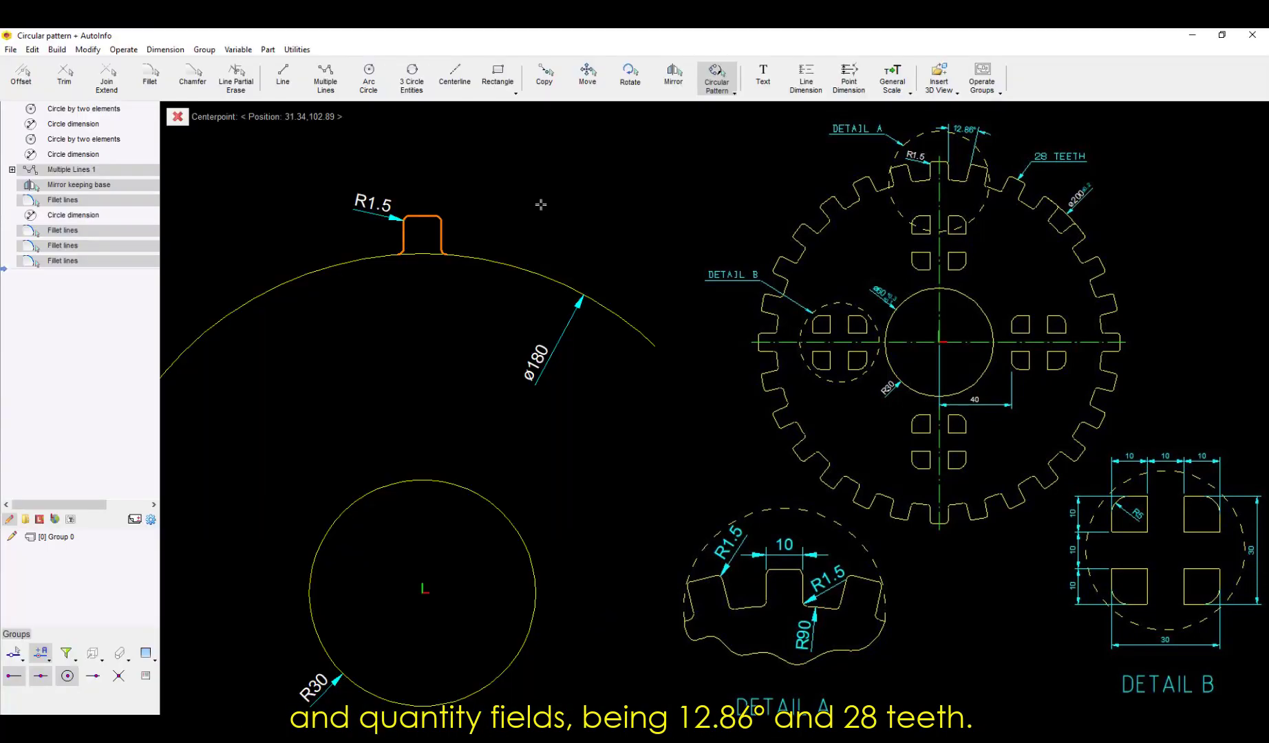
left_click(543, 255)
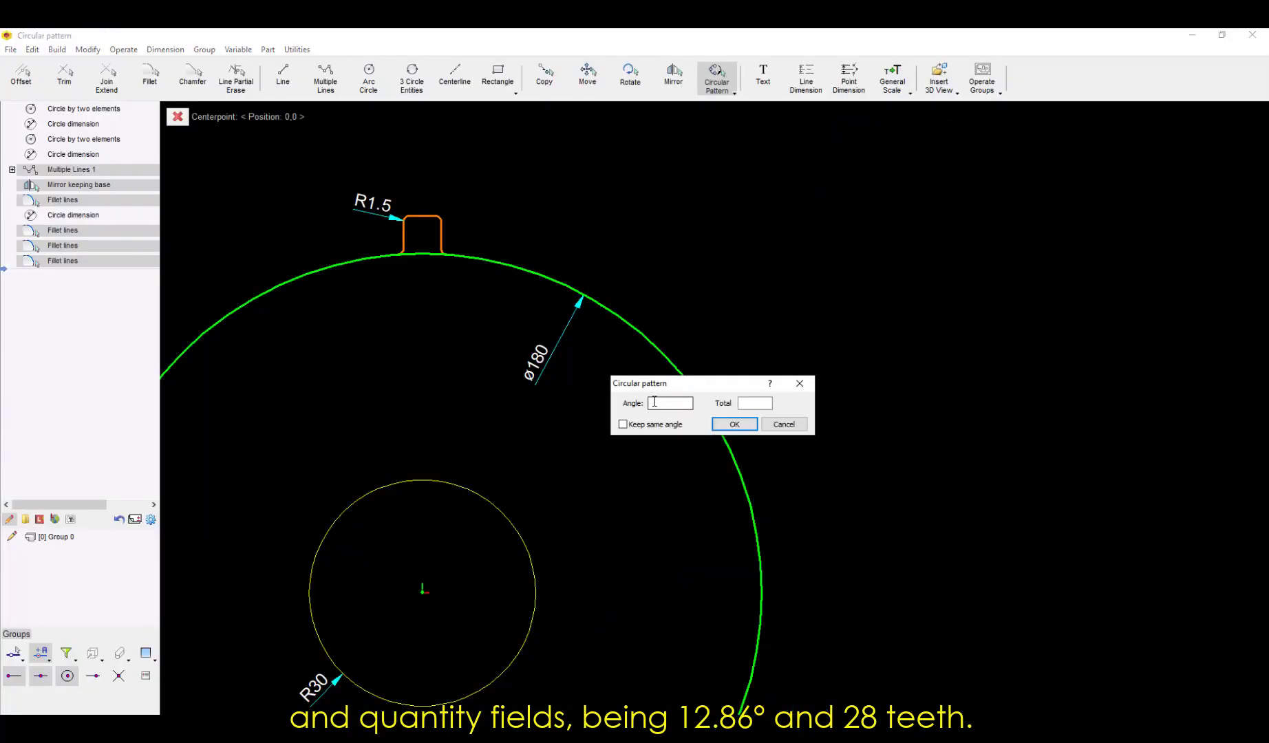
type("12.86")
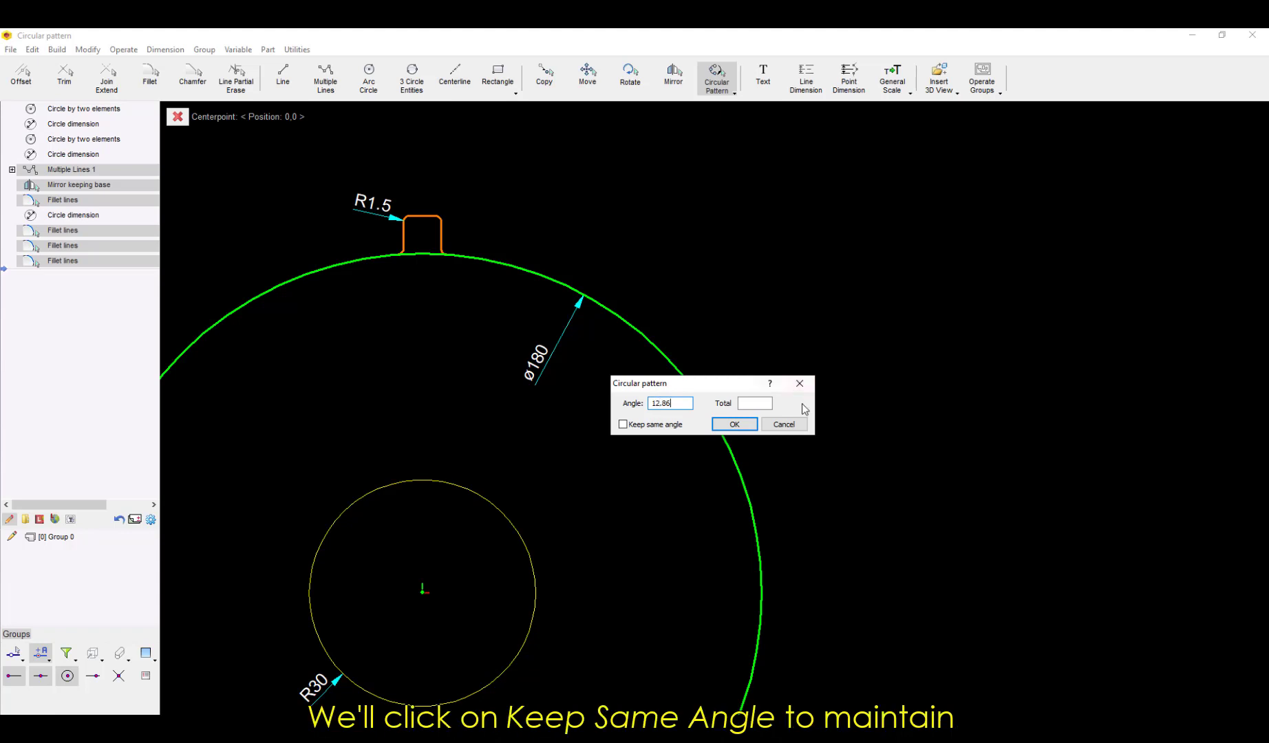
left_click(758, 403)
type("28")
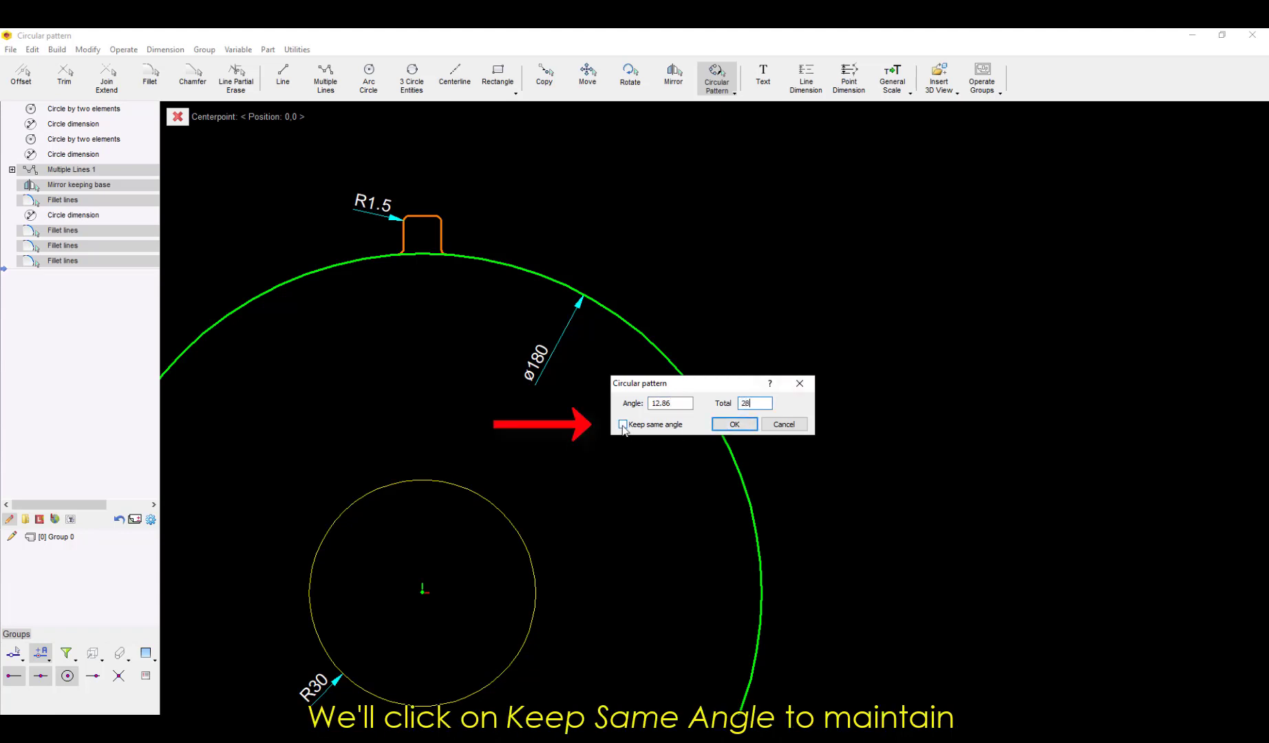
left_click(735, 425)
scroll(589, 474, "up", 3)
Pattern the tooth-and-gap profile 28 times at 12.86°, centred on the R30 circle
middle_click_drag(672, 416, 654, 409)
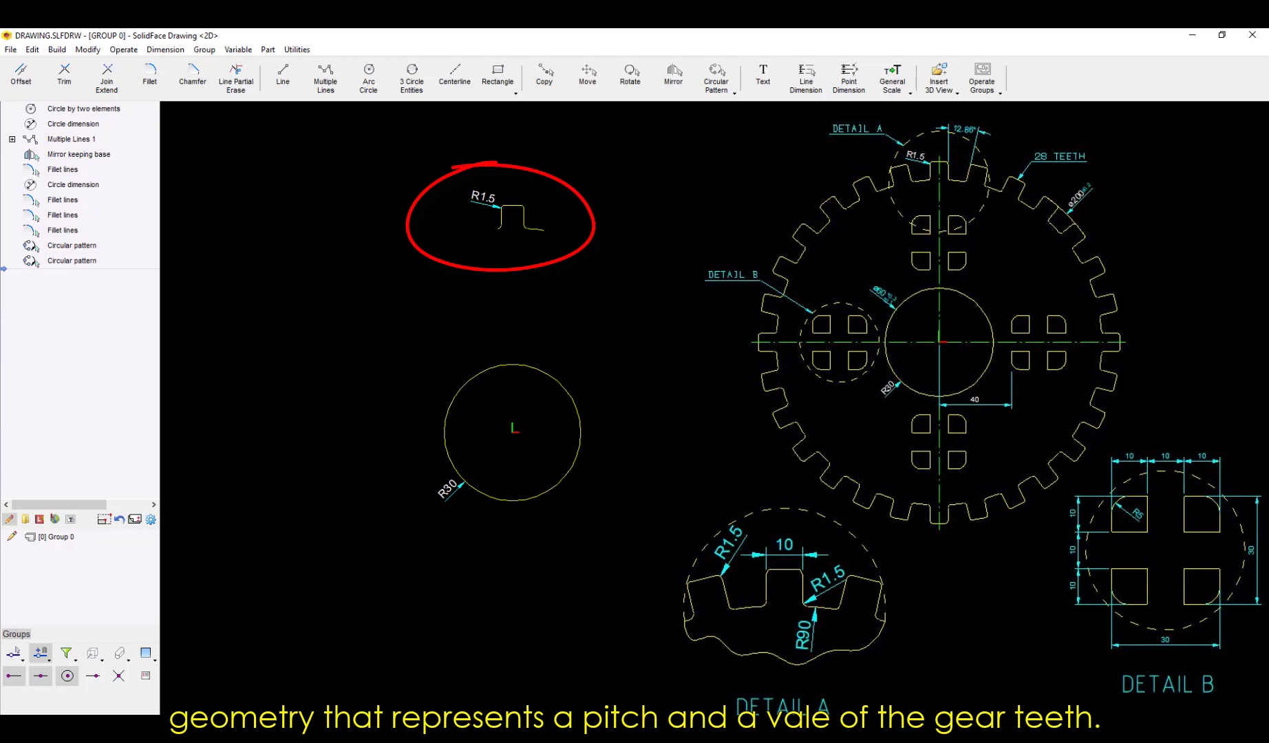
middle_click_drag(552, 239, 511, 284)
scroll(528, 260, "down", 1)
scroll(527, 259, "up", 2)
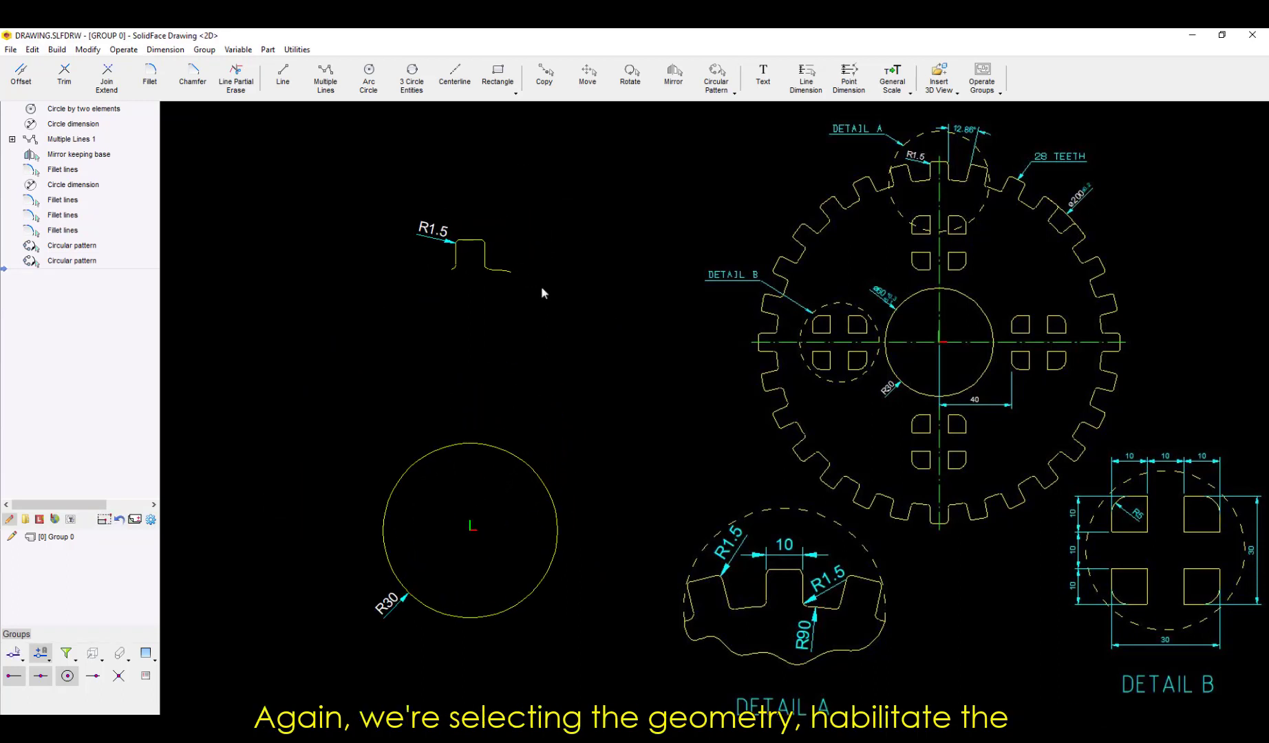
mouse_move(387, 176)
left_mouse_down()
mouse_move(527, 314)
mouse_move(560, 320)
left_mouse_up()
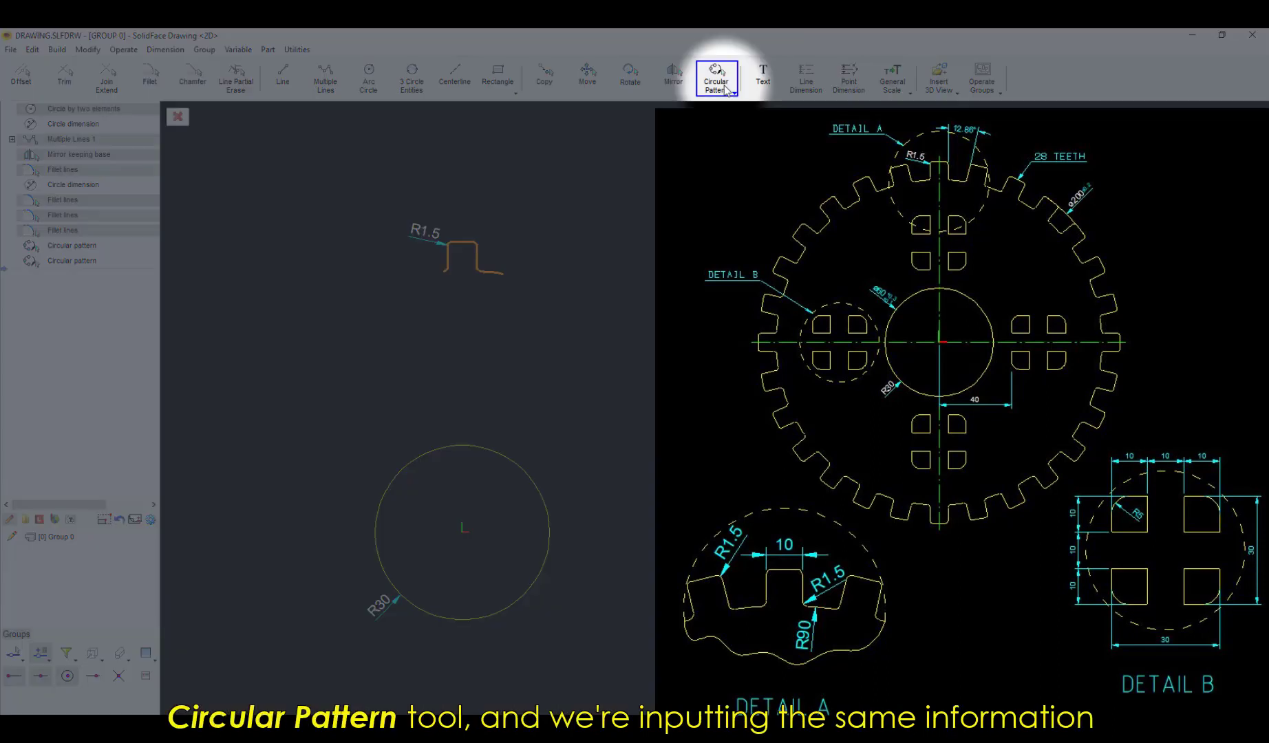
left_click(717, 76)
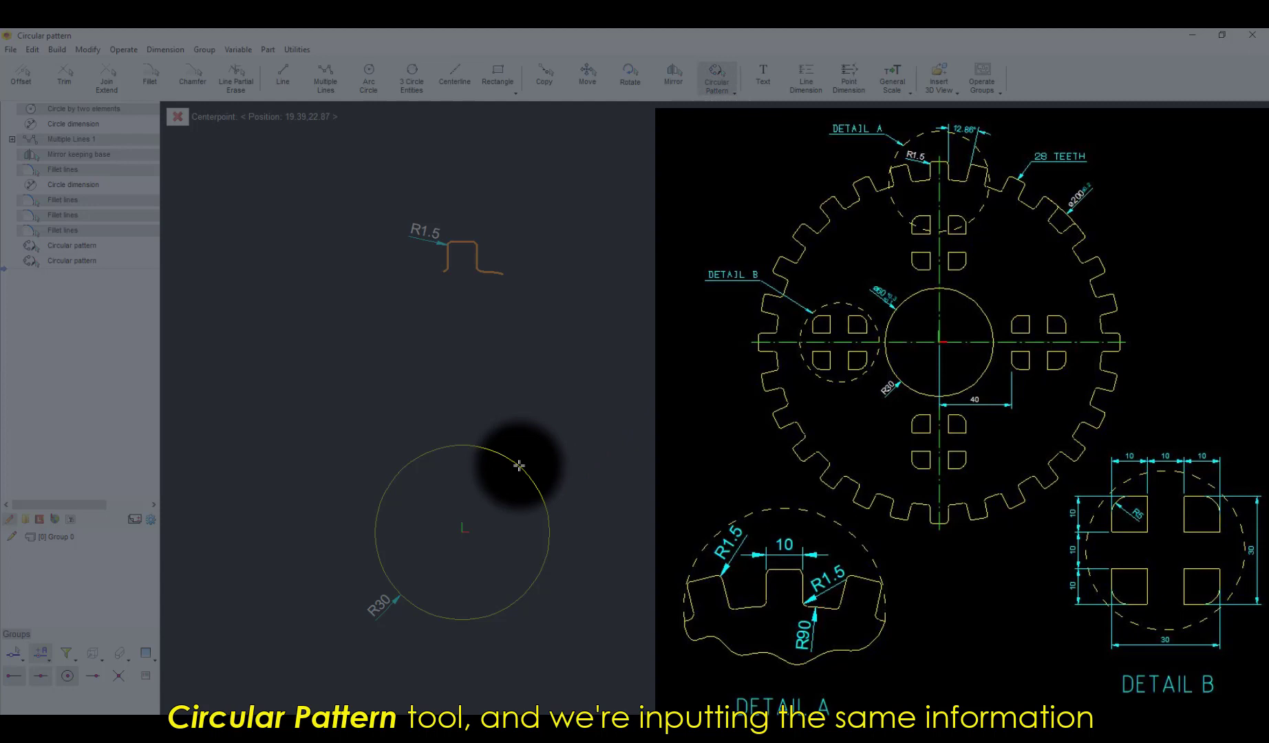
right_click(502, 486)
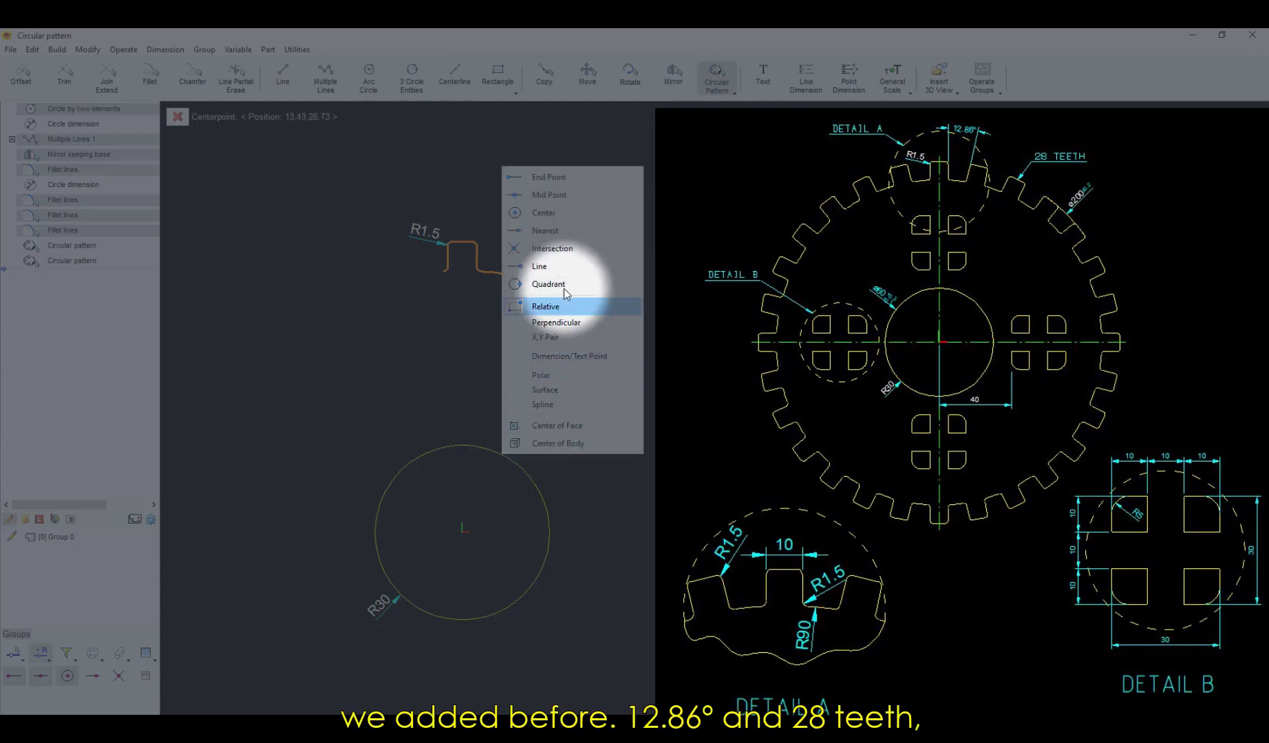
left_click(569, 218)
left_click(508, 456)
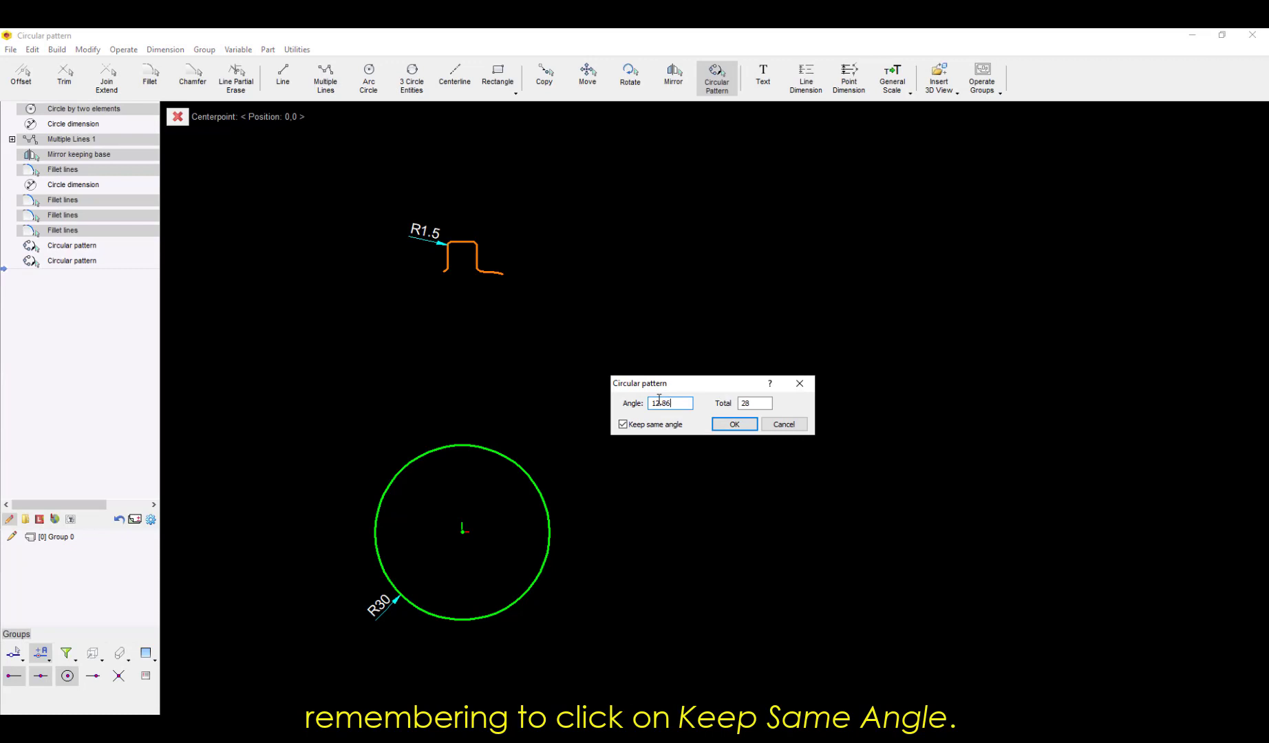
left_click(734, 424)
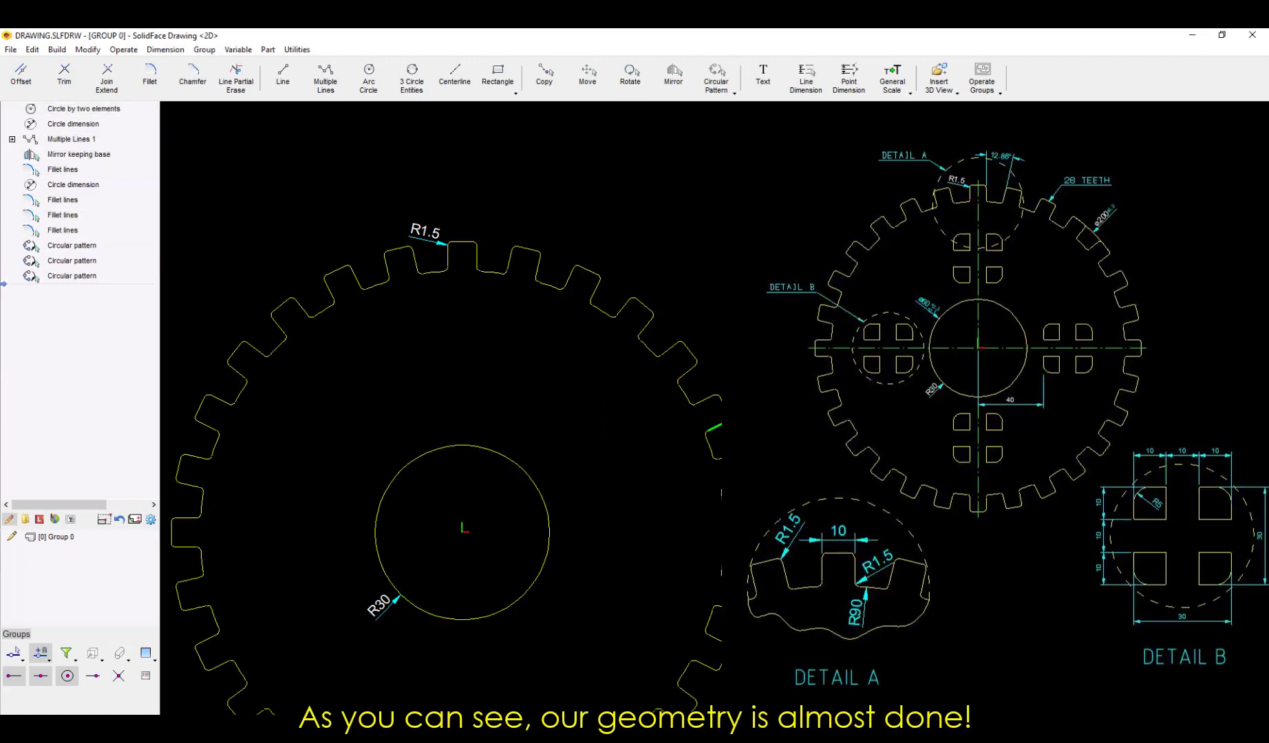
Draw a 30×30 rectangle placed relative to the R30 circle's centre, offset 40 and 15
scroll(620, 466, "down", 2)
middle_click_drag(618, 468, 583, 368)
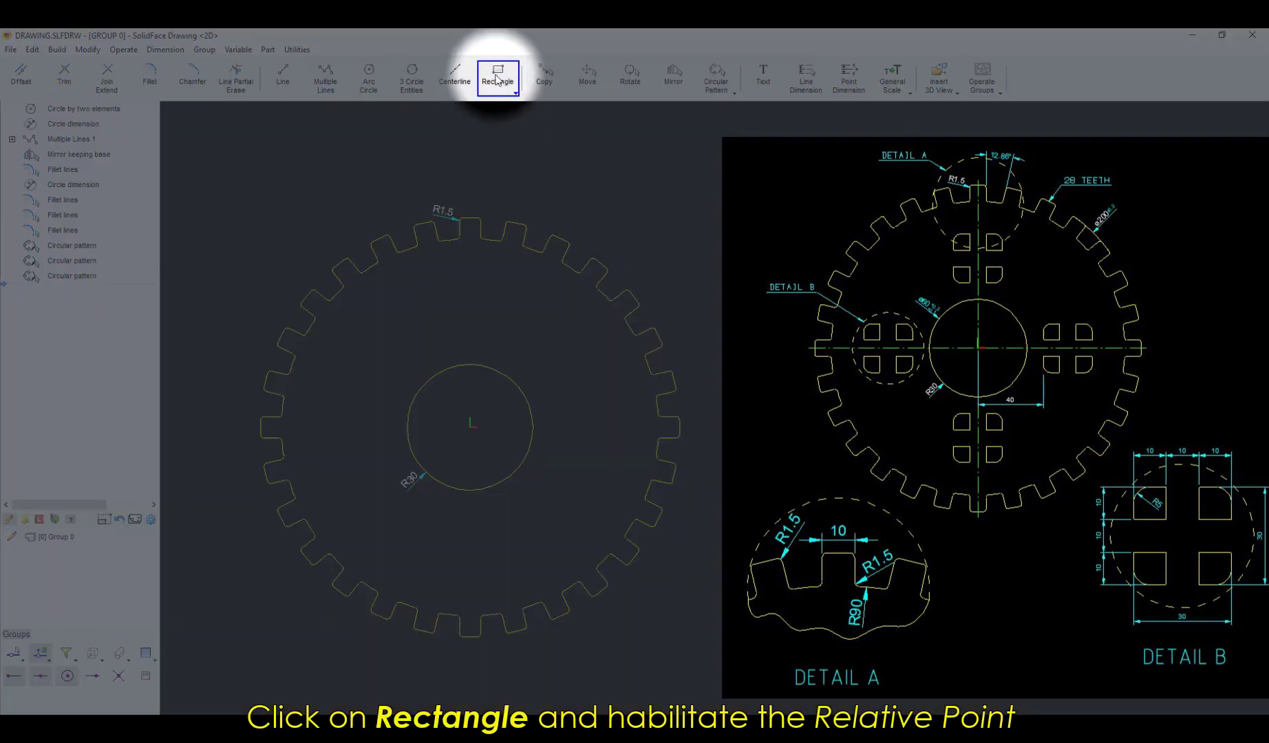
left_click(497, 80)
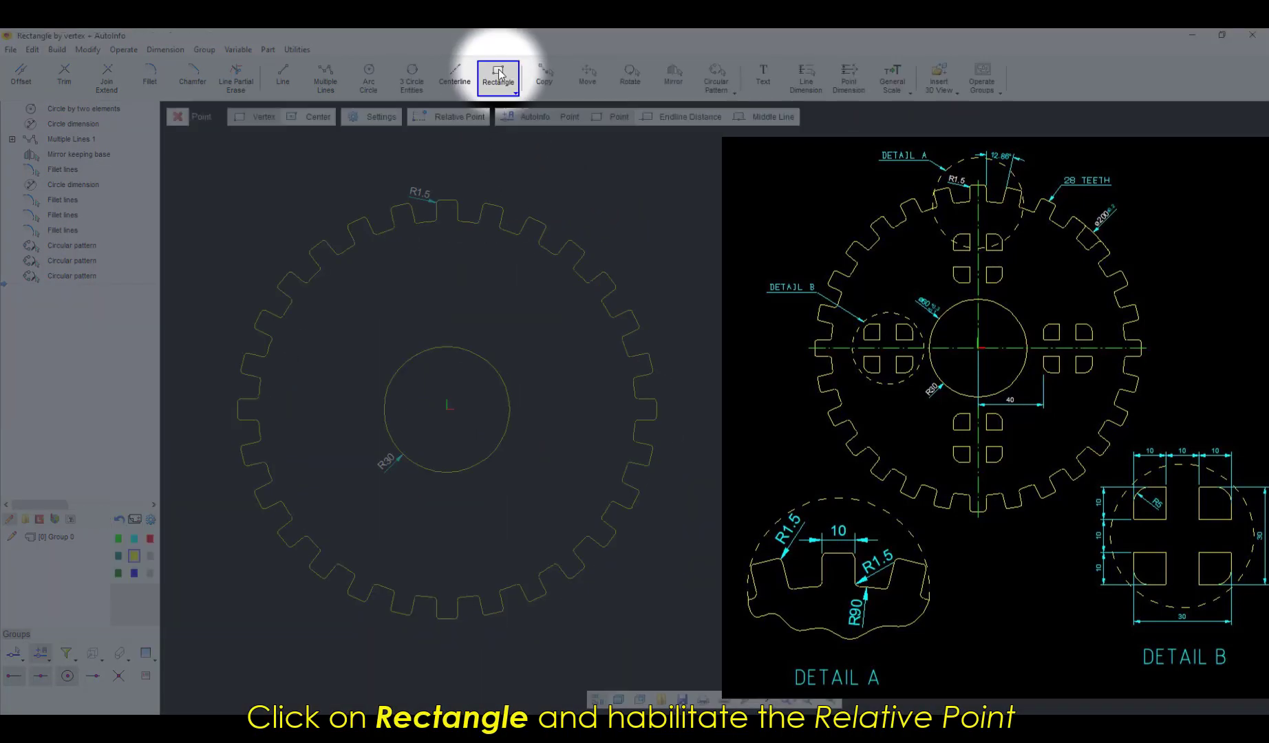
left_click(456, 116)
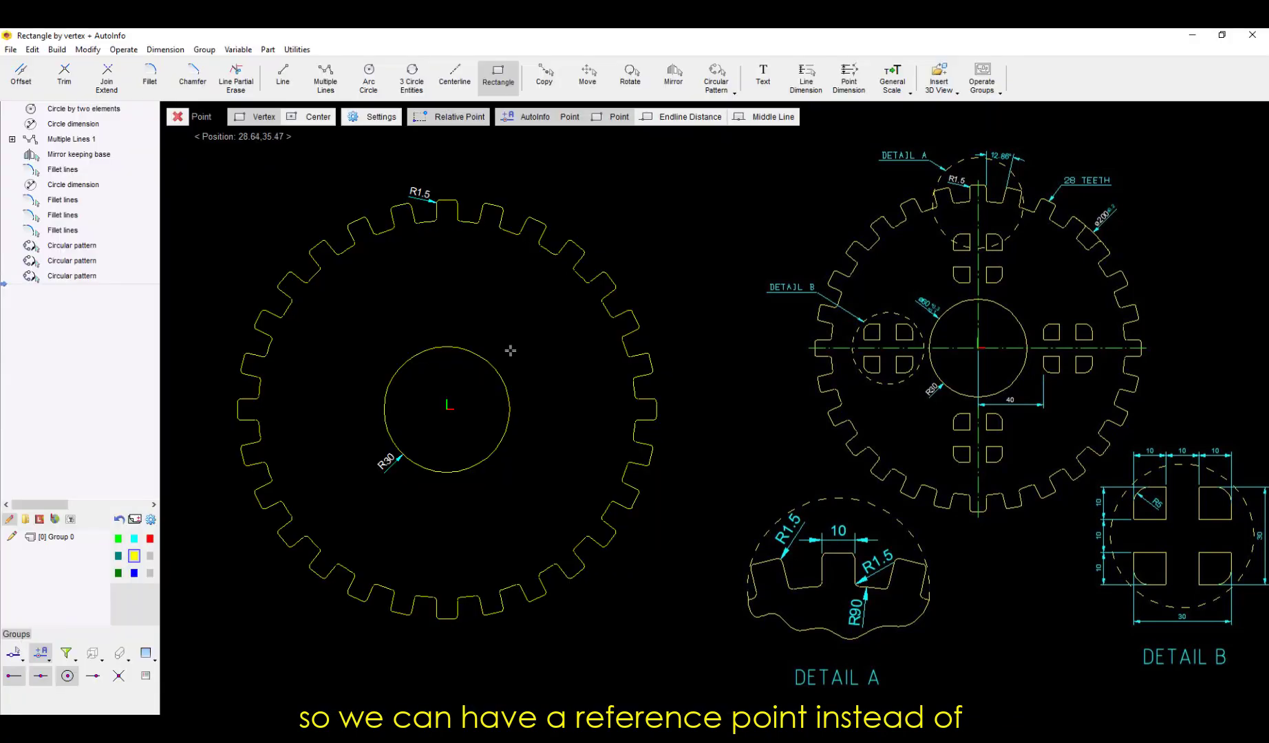
left_click(510, 383)
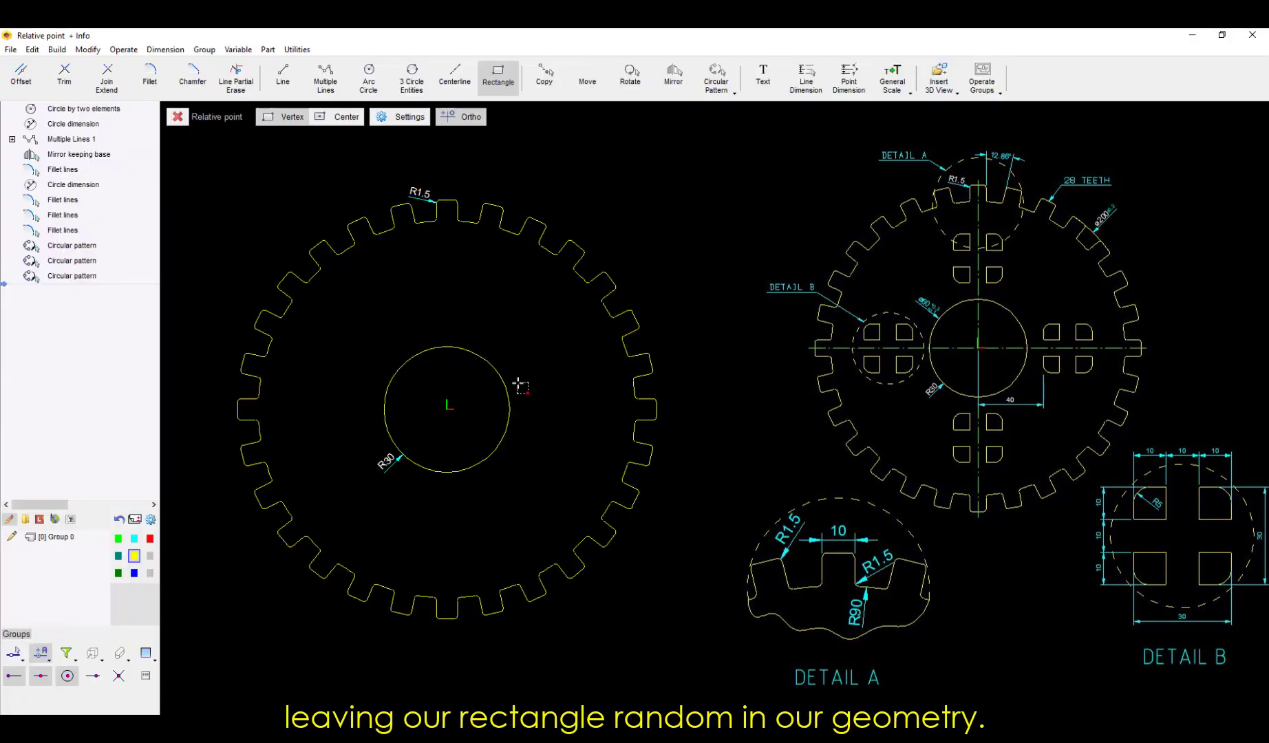
left_click(551, 444)
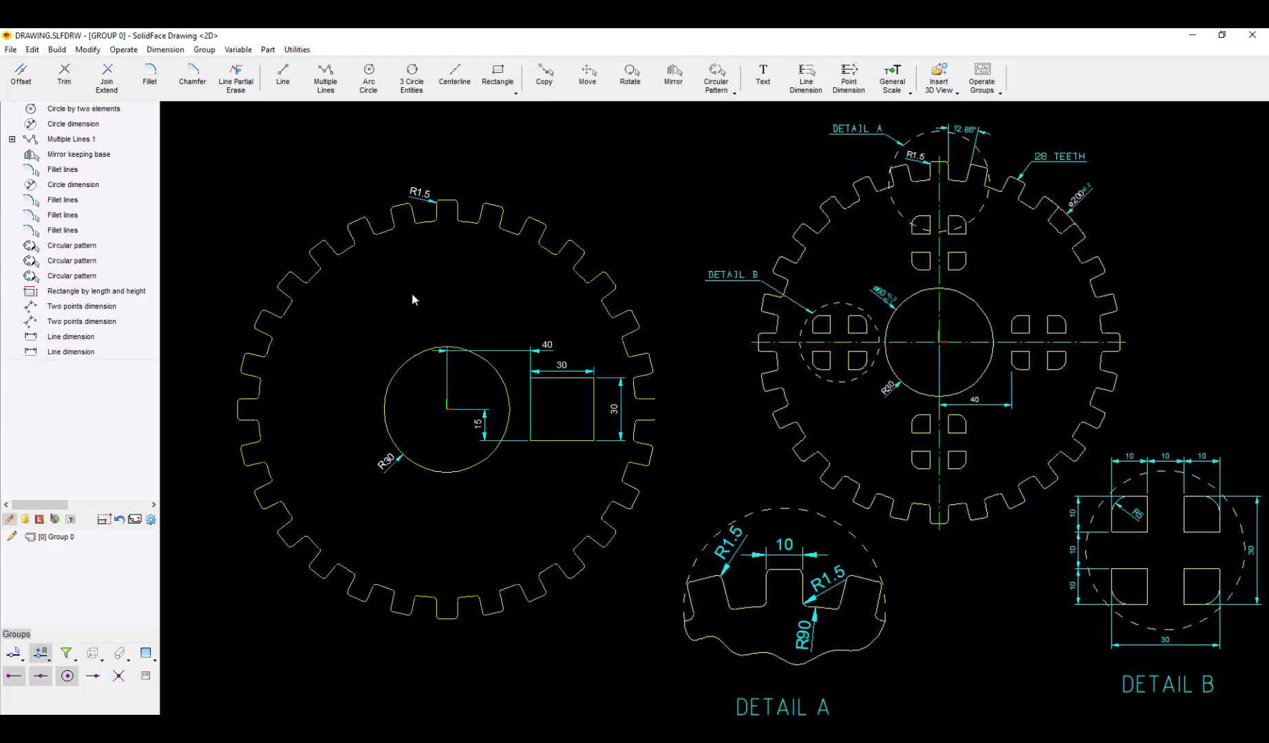
Offset the square's right edge inward by 10 and dimension the new line 10
left_click(593, 408)
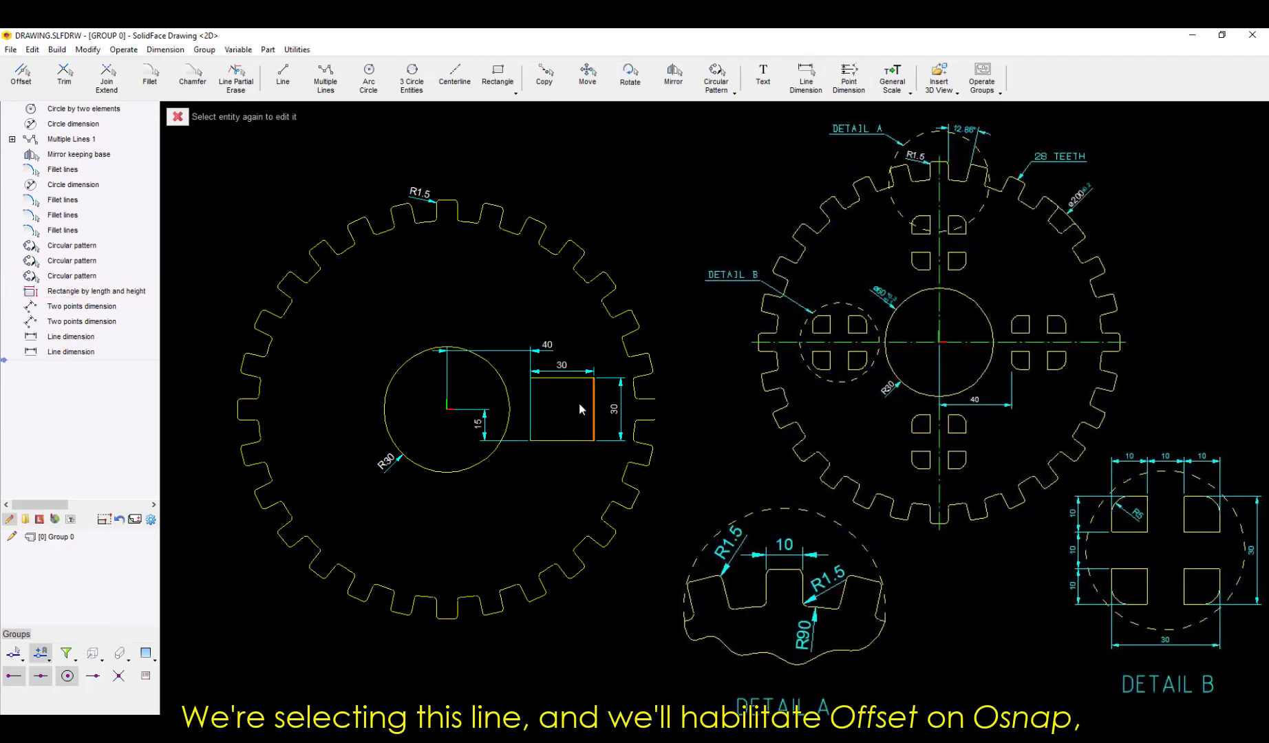
right_click(573, 391)
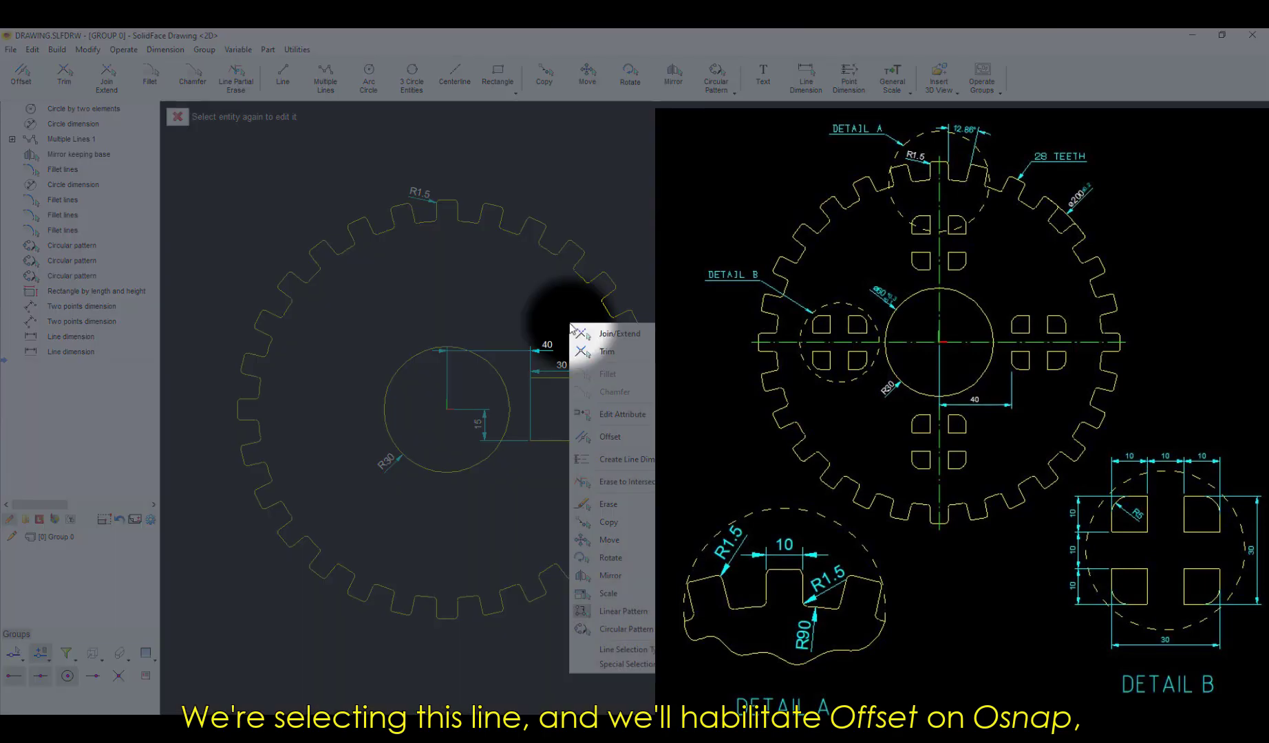
left_click(617, 437)
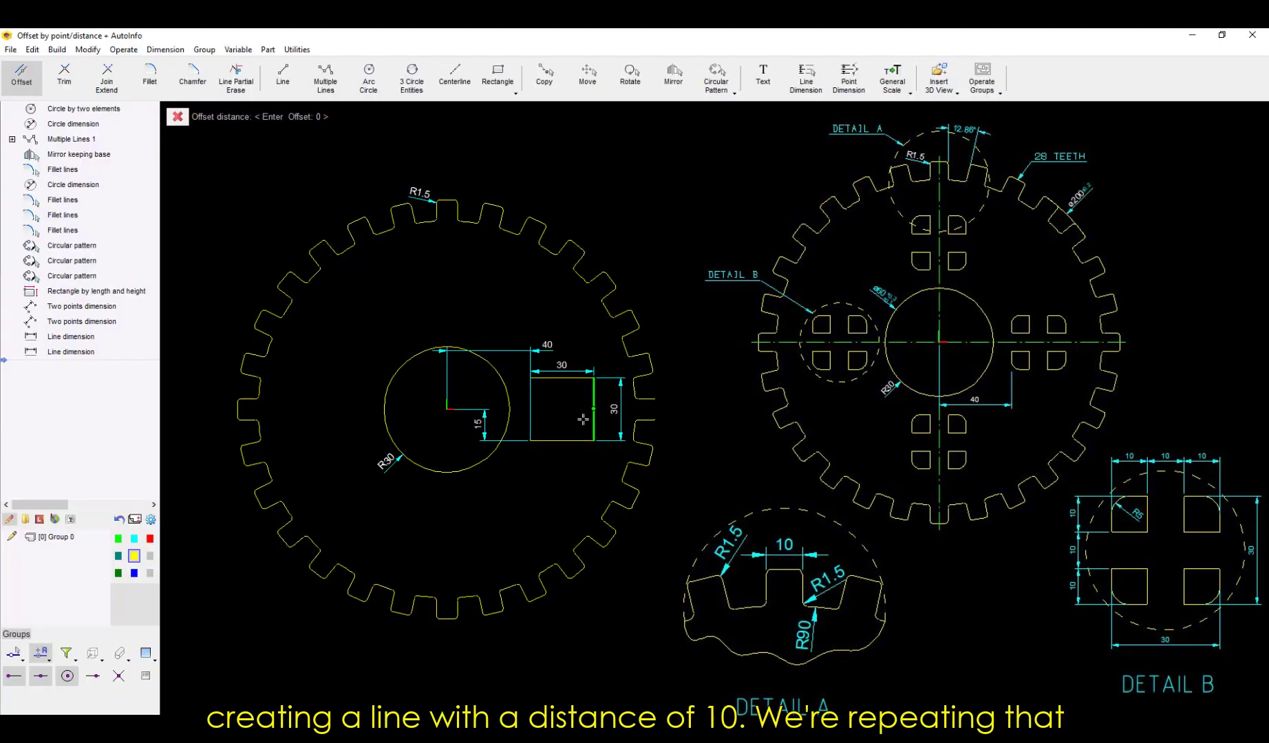
key("Return")
type("10")
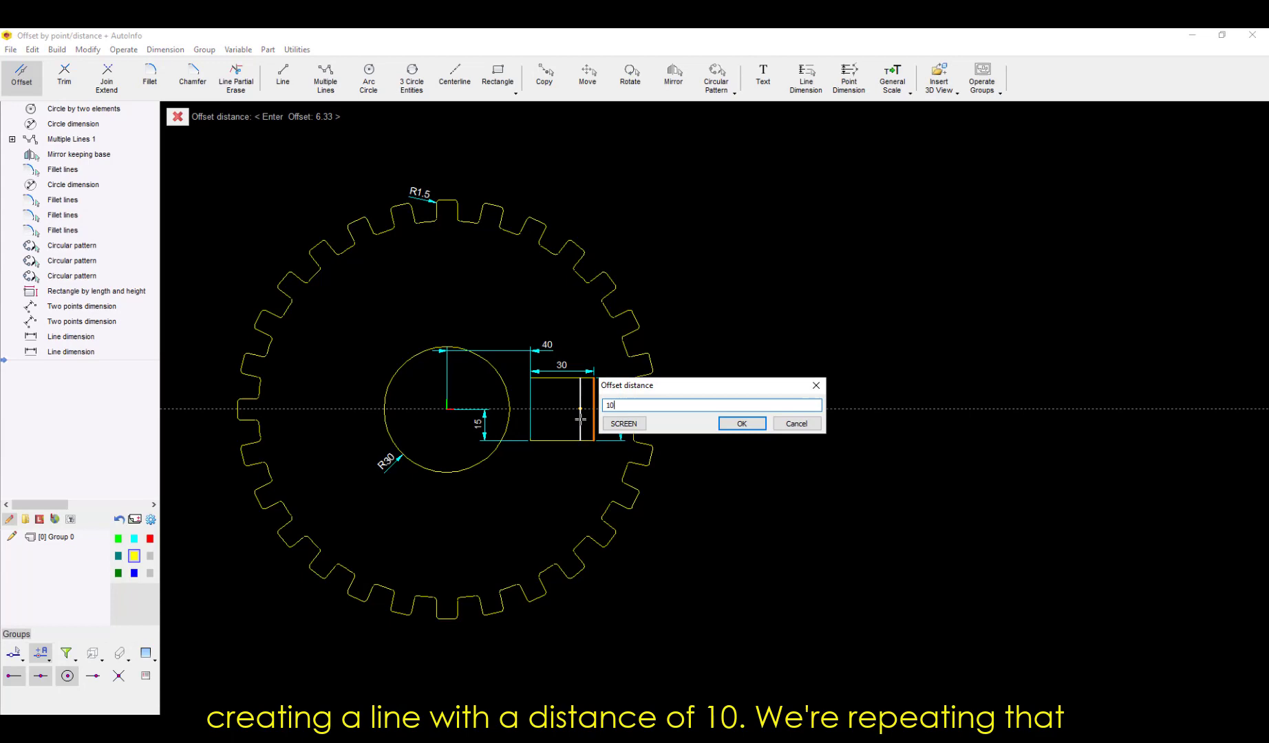
key("Return")
left_click(583, 453)
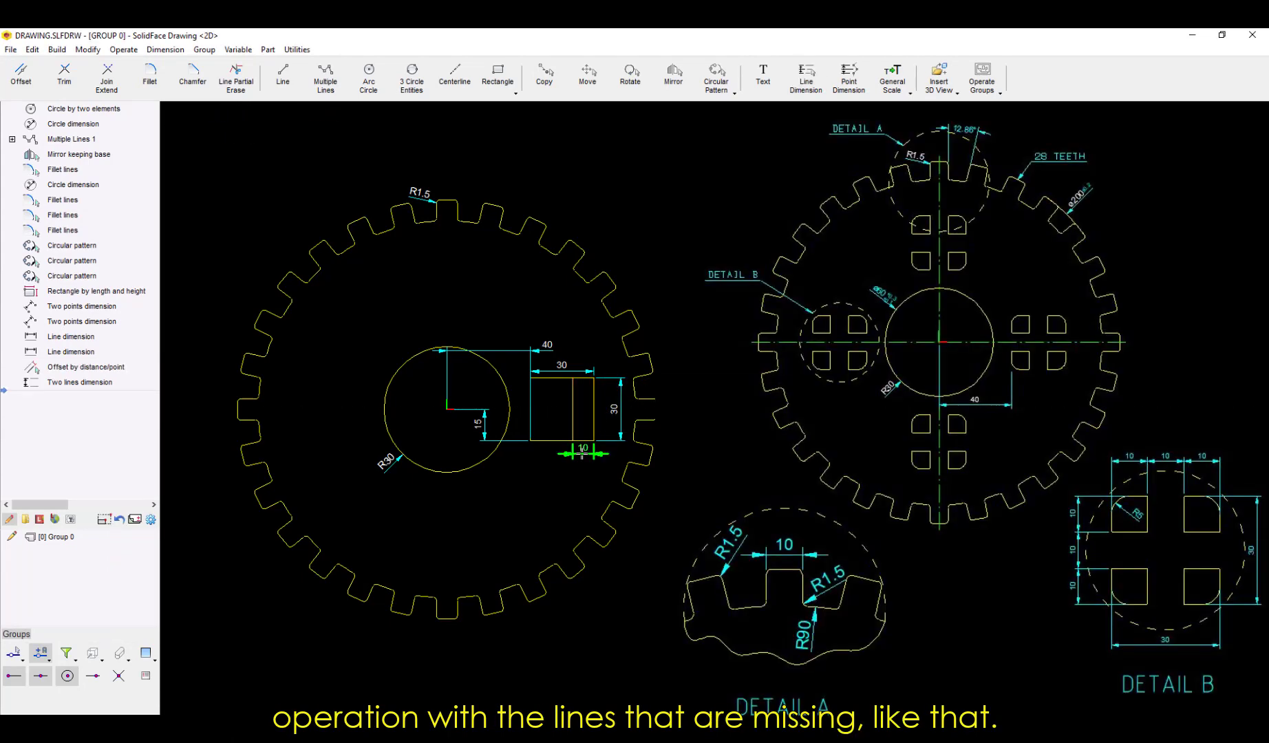
Offset the square's left edge inward by 10
right_click(531, 411)
left_click(606, 196)
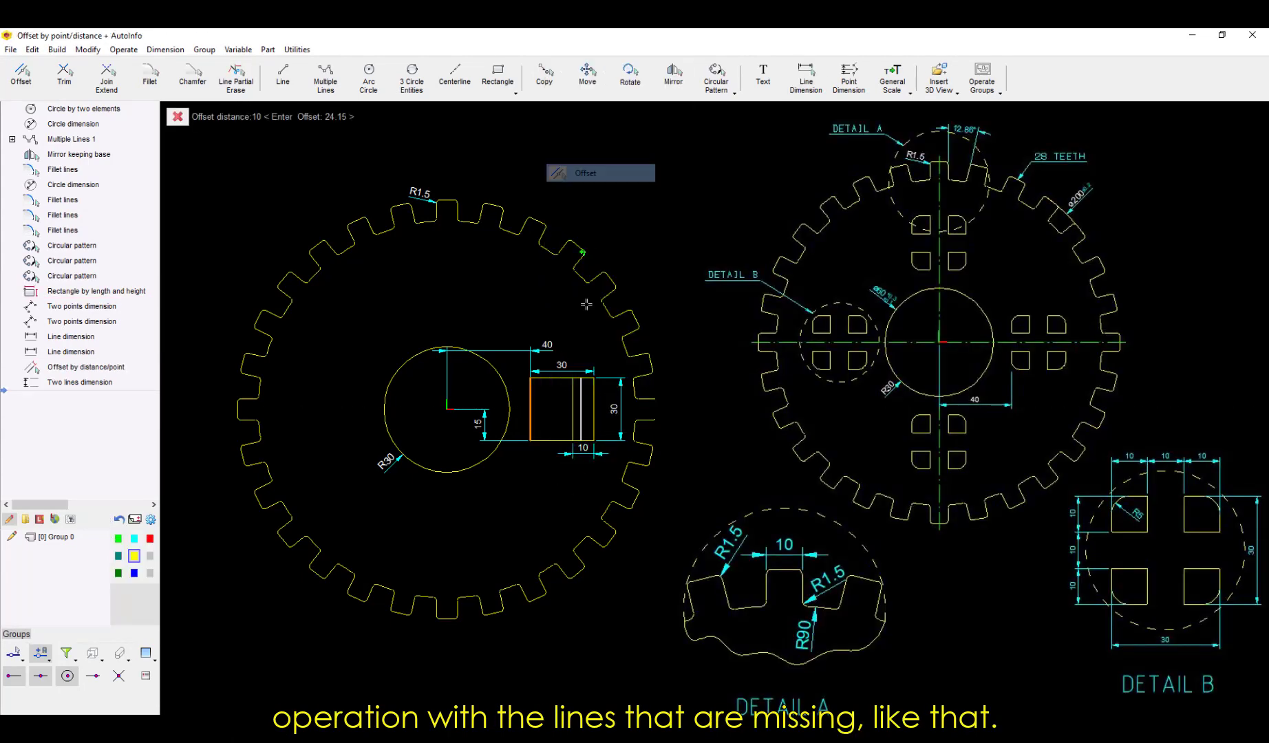
key("Return")
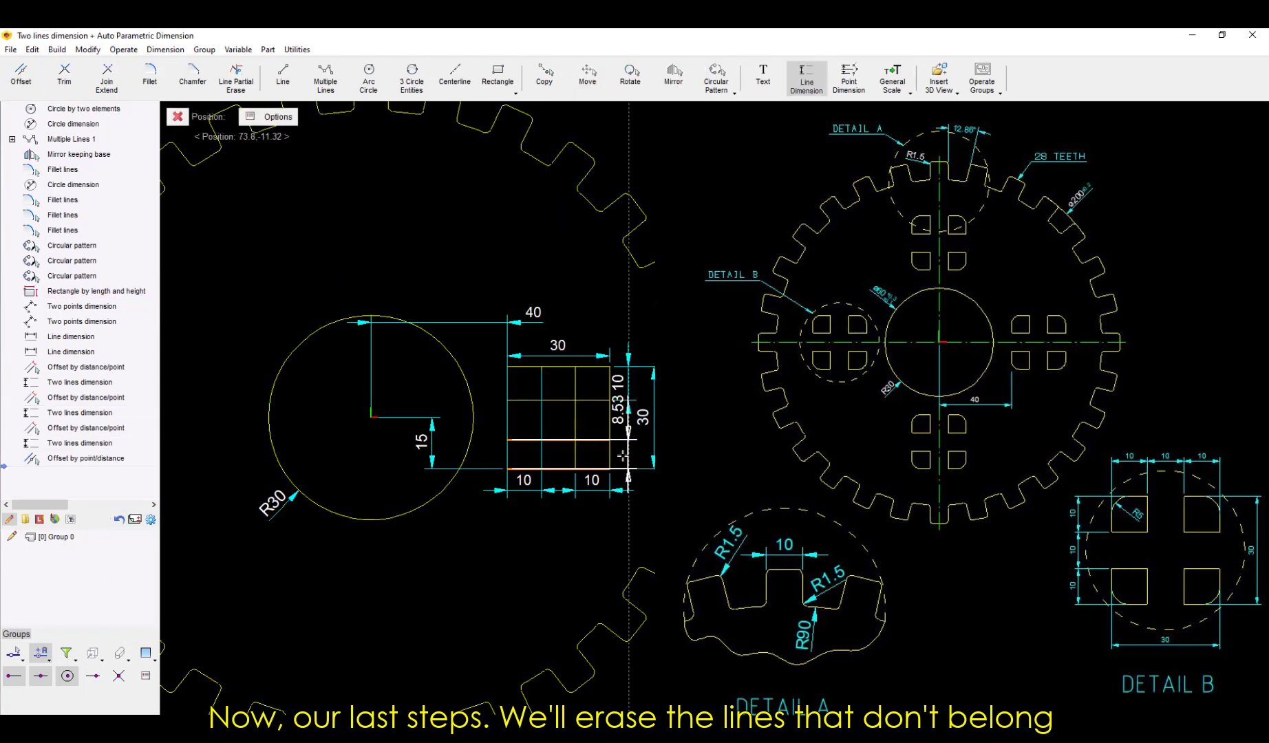
Erase the inner grid segment between the small squares
left_click(236, 76)
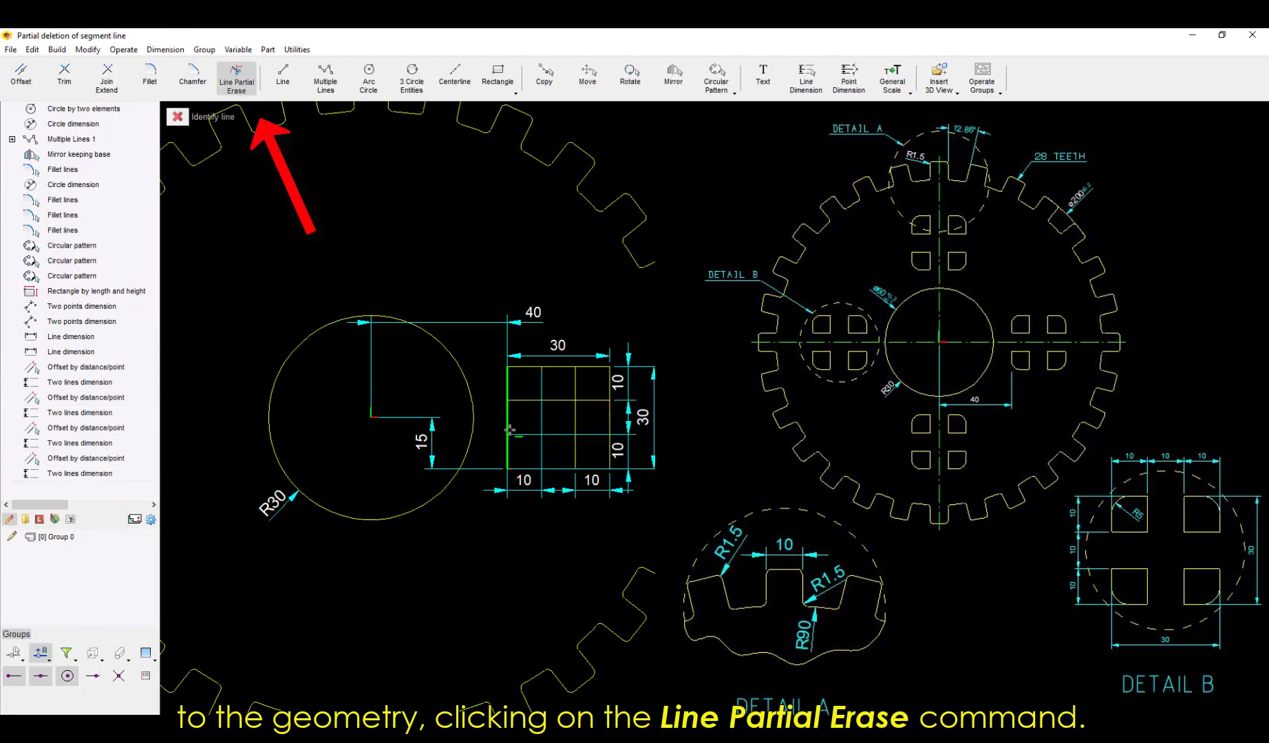
left_click(558, 368)
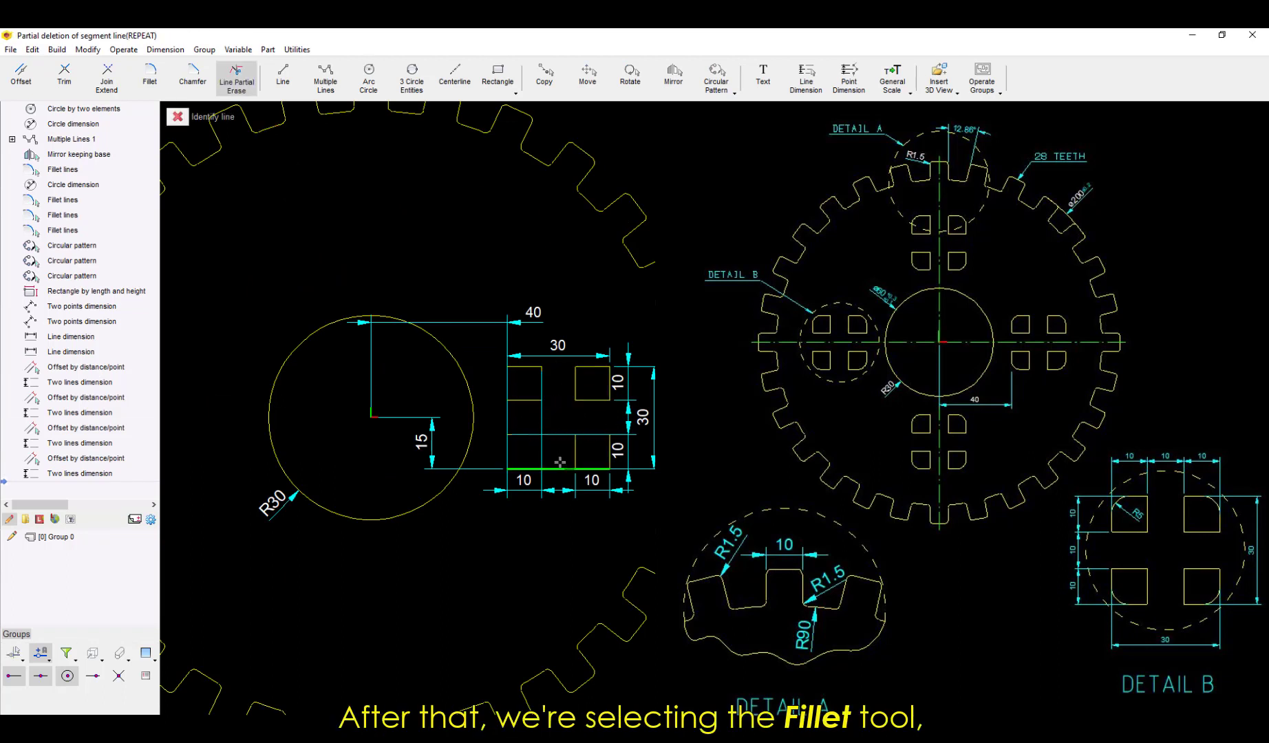
key("Escape")
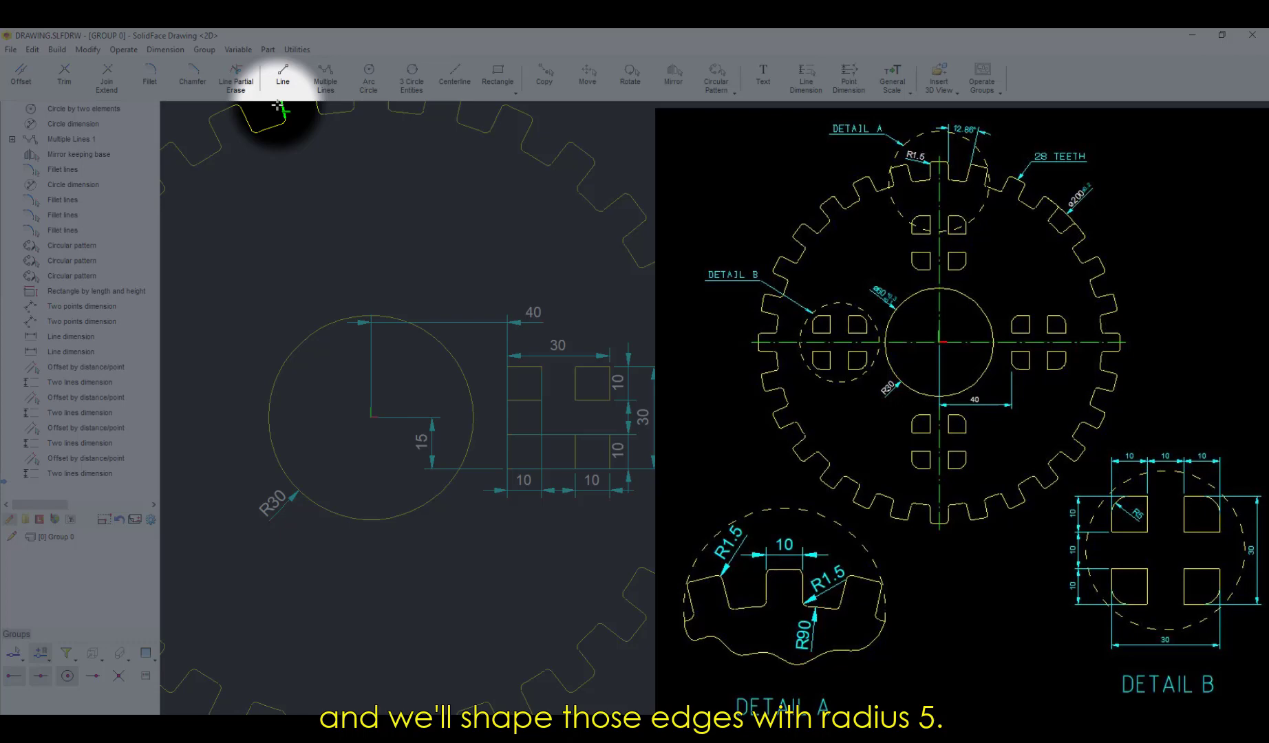
Round a corner of the small square with an R5 fillet
left_click(150, 74)
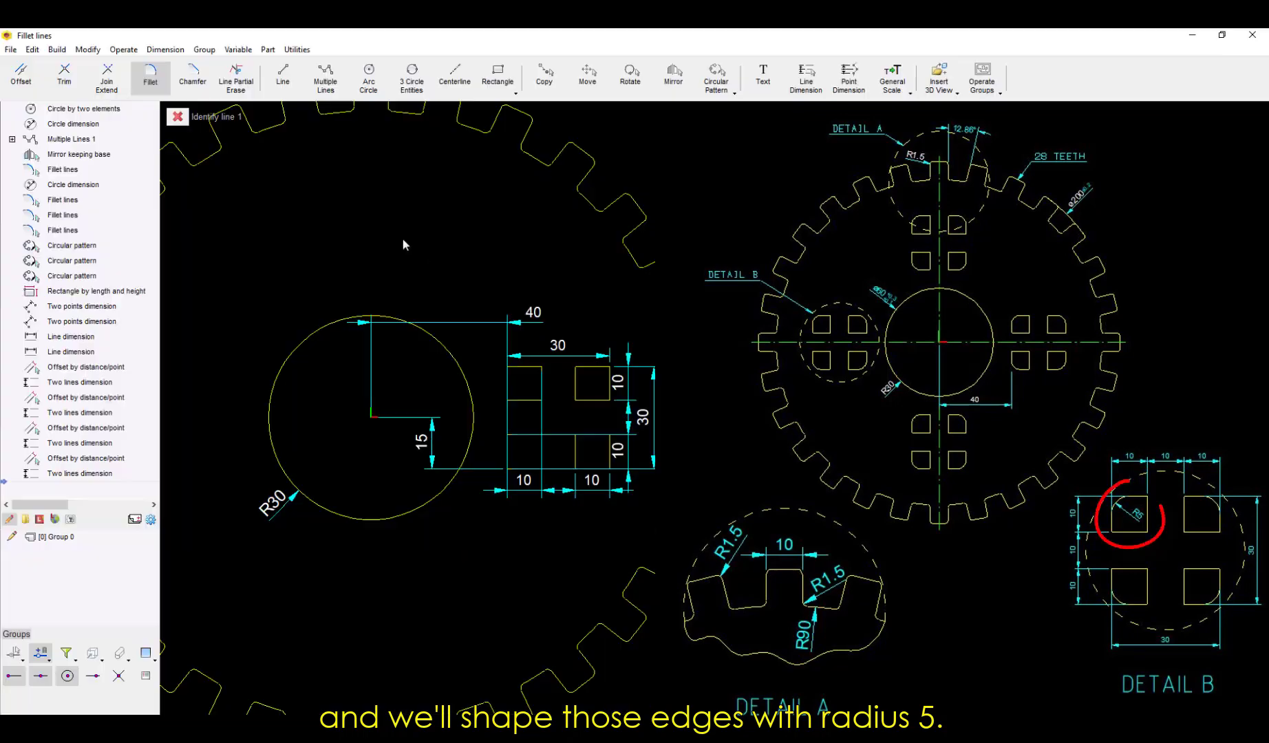
left_click(518, 365)
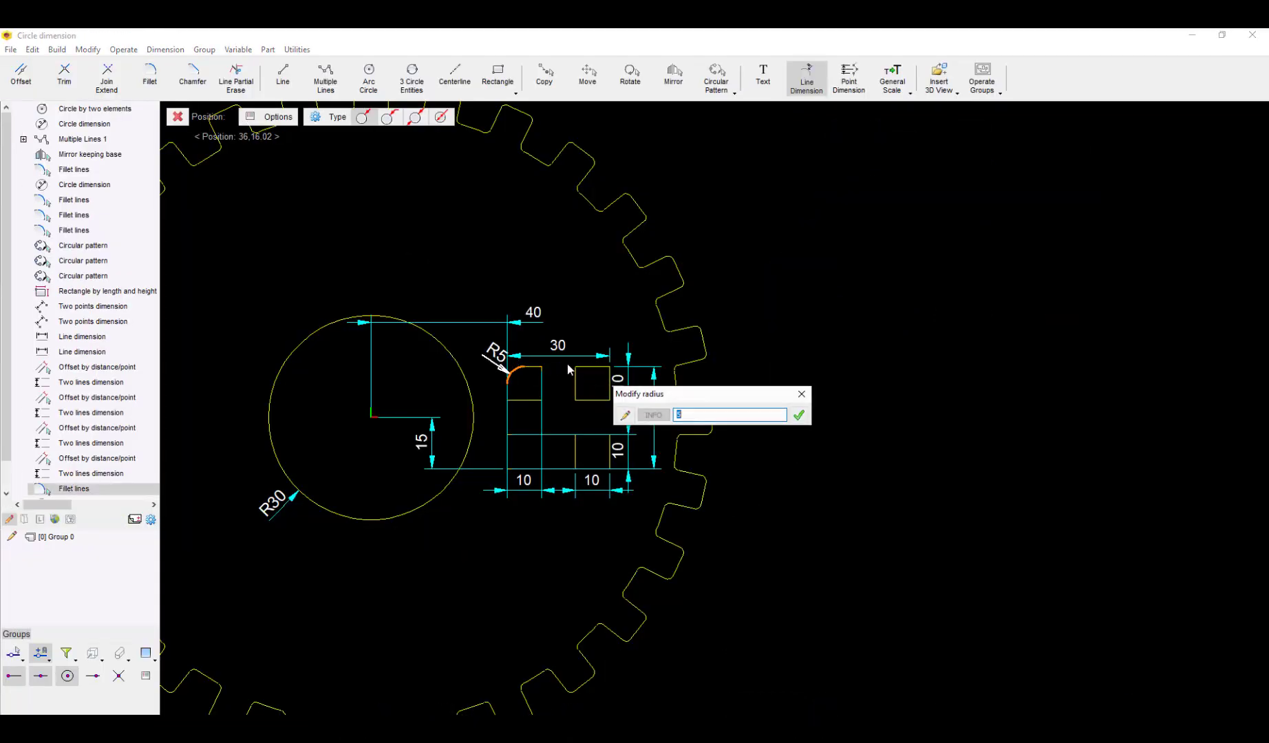
key("Return")
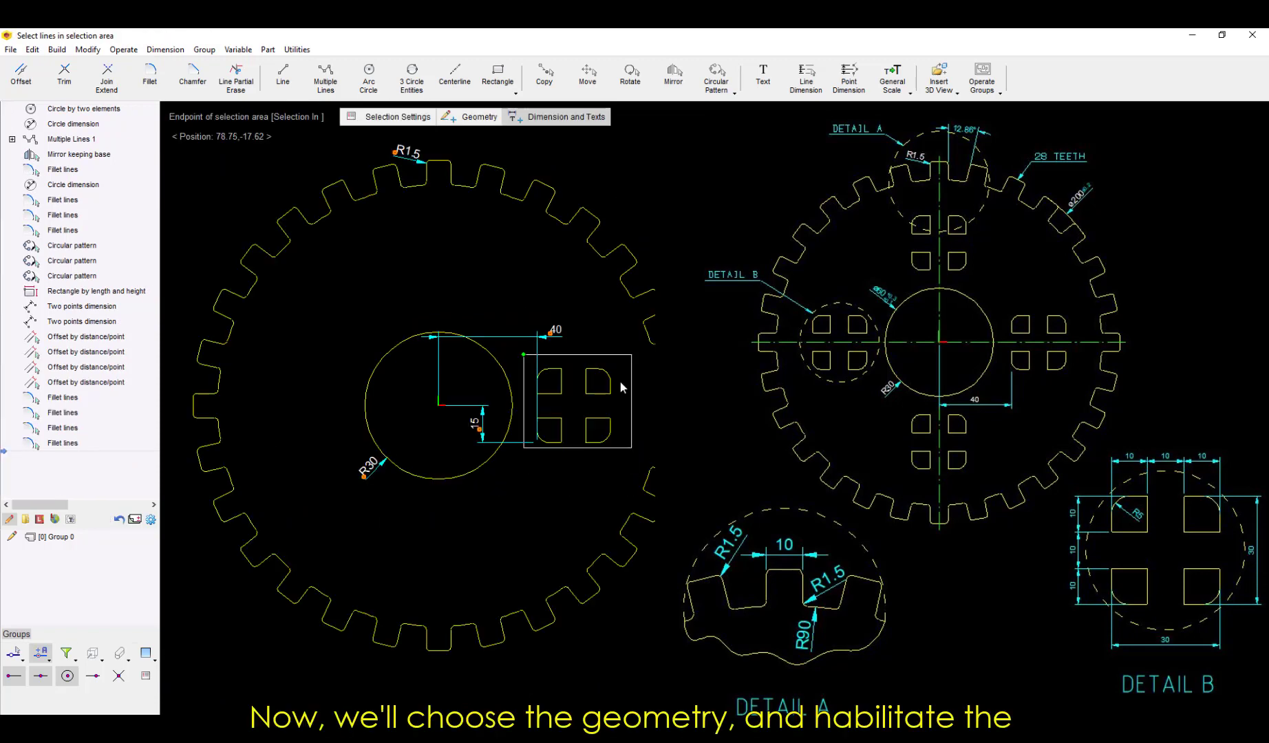
Circular-pattern the four rounded squares 4 times at 90° around the R30 circle's centre
left_click(616, 470)
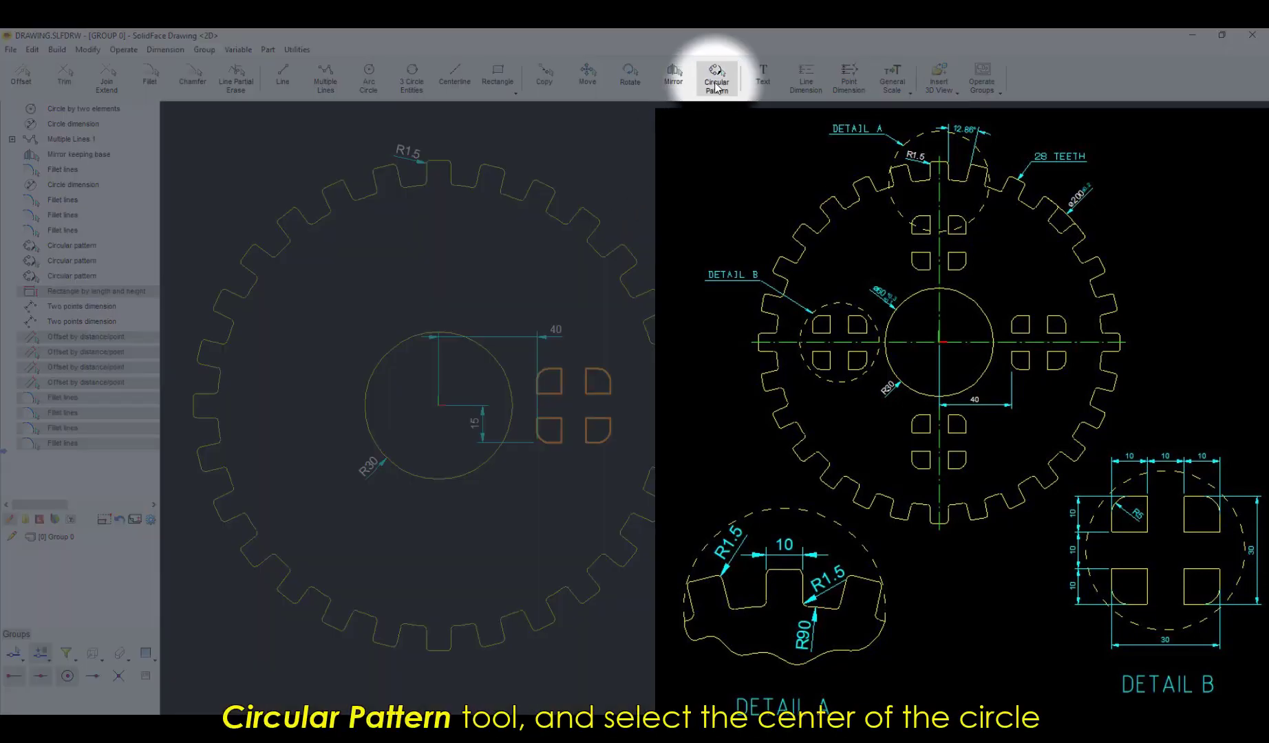
left_click(716, 76)
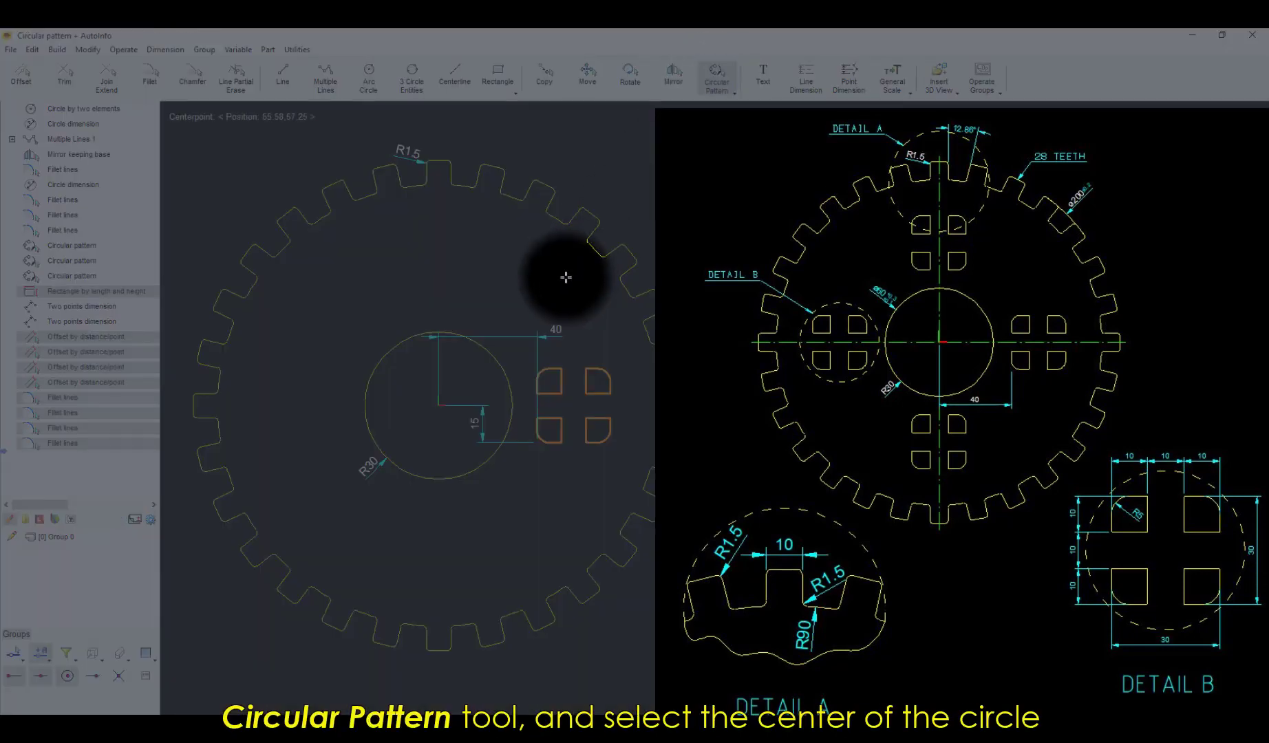
left_click(507, 363)
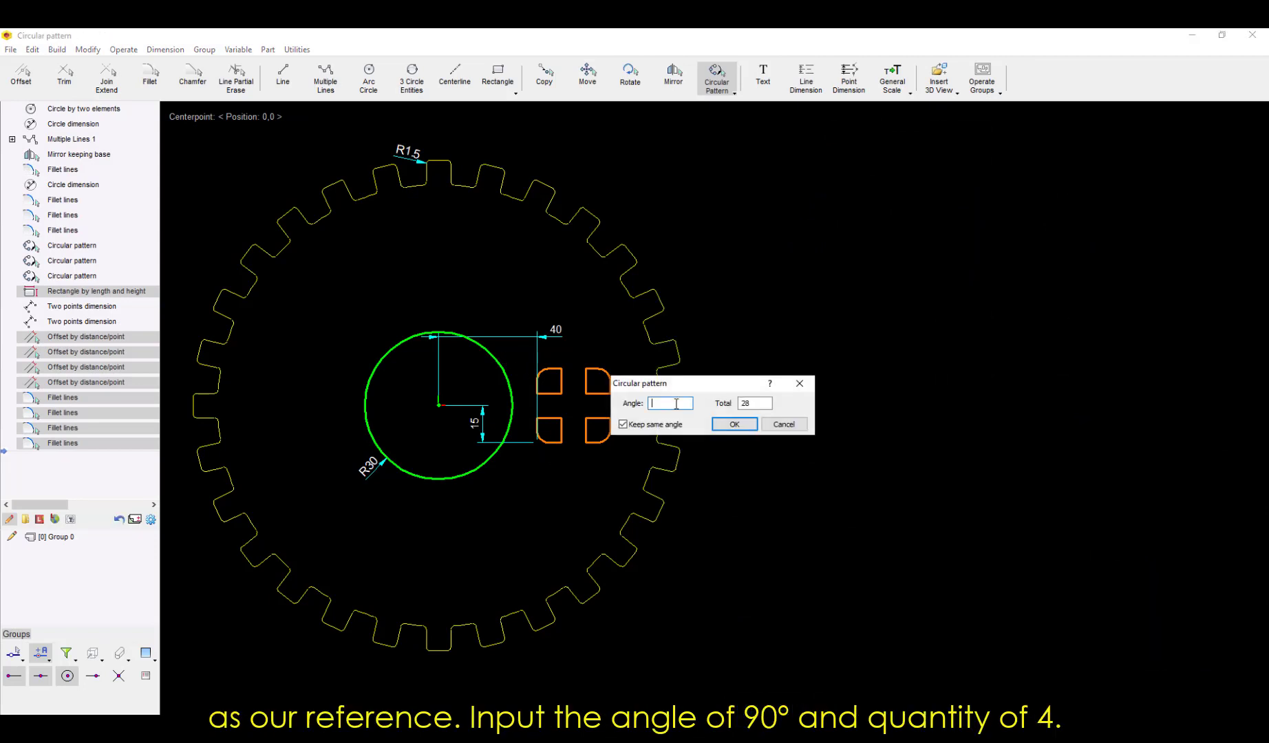
left_click(760, 404)
key("BackSpace")
type("4")
left_click(735, 424)
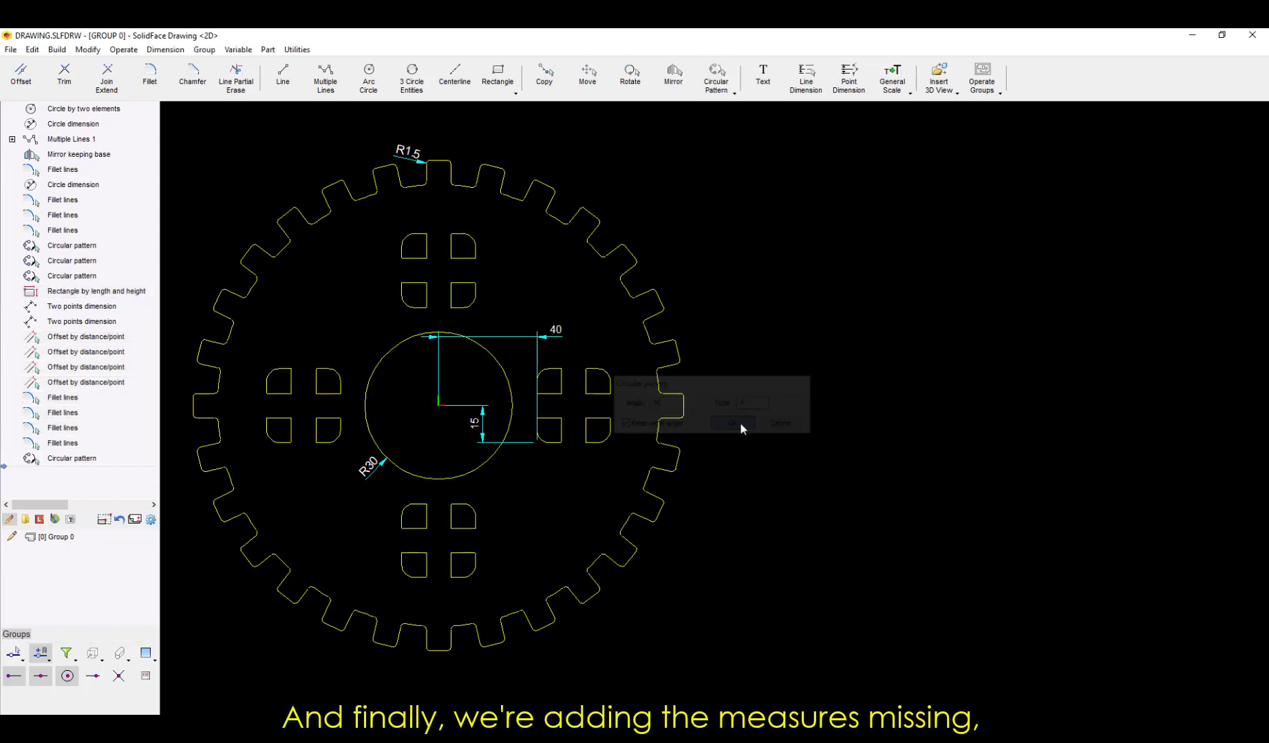